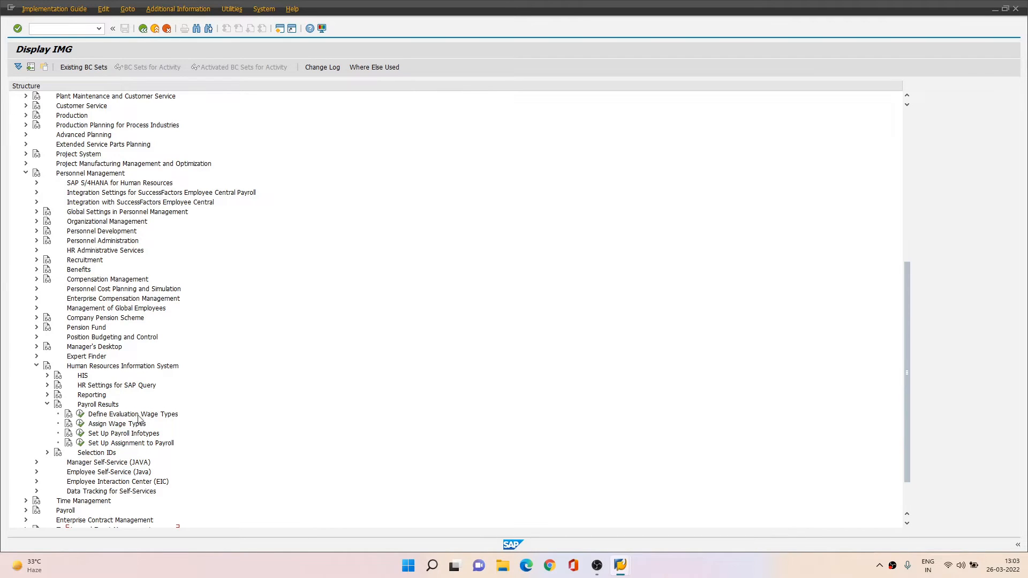
Open the Define Evaluation Wage Types activity for country grouping 40, accepting the cross-client notice
click(80, 415)
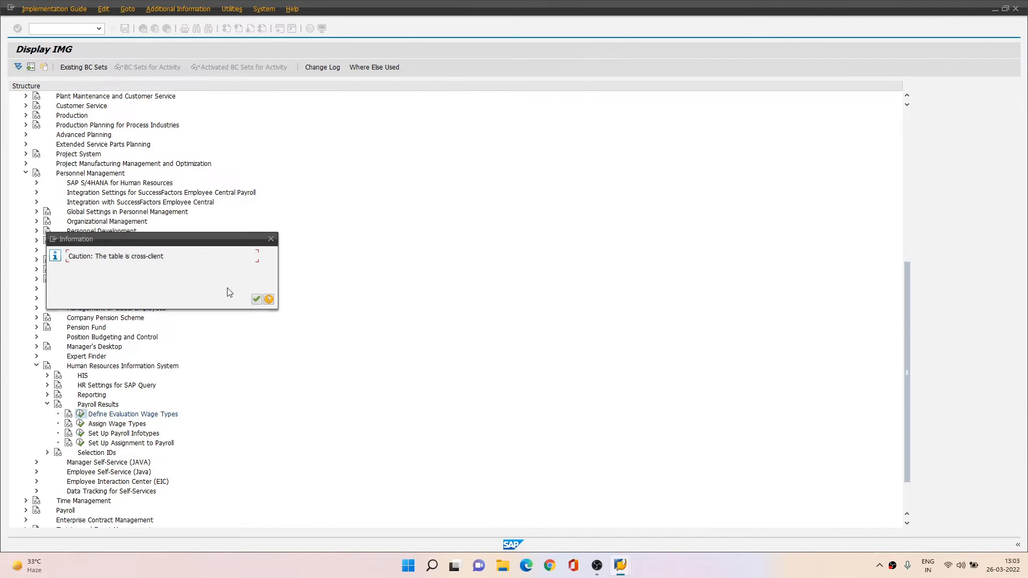
click(255, 300)
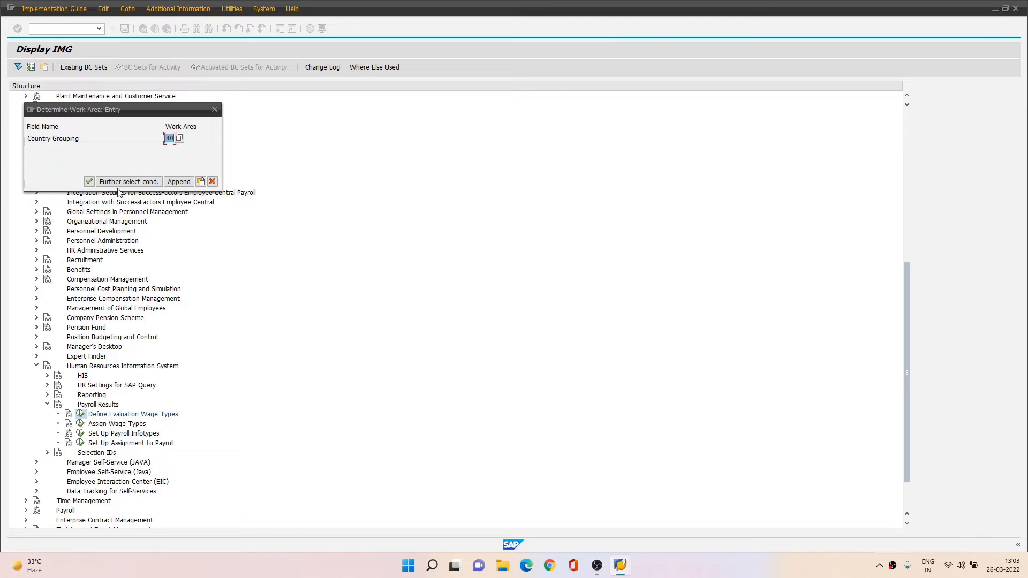
click(88, 181)
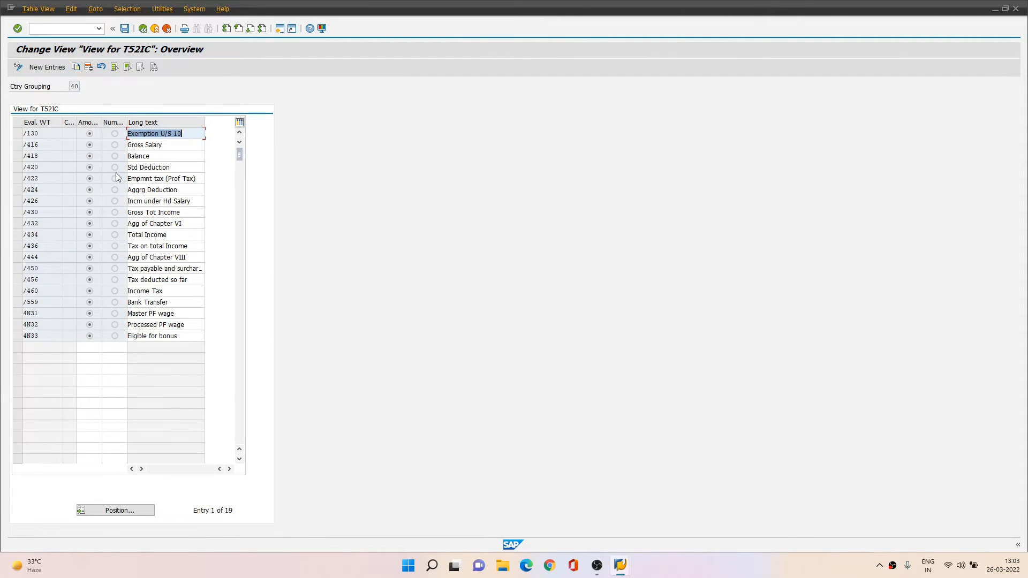
Examine the evaluation wage types defined for country grouping 40, from the /400-series salary and tax entries to 4N31, 4N32 and 4N33
click(58, 156)
click(59, 167)
click(56, 190)
click(51, 223)
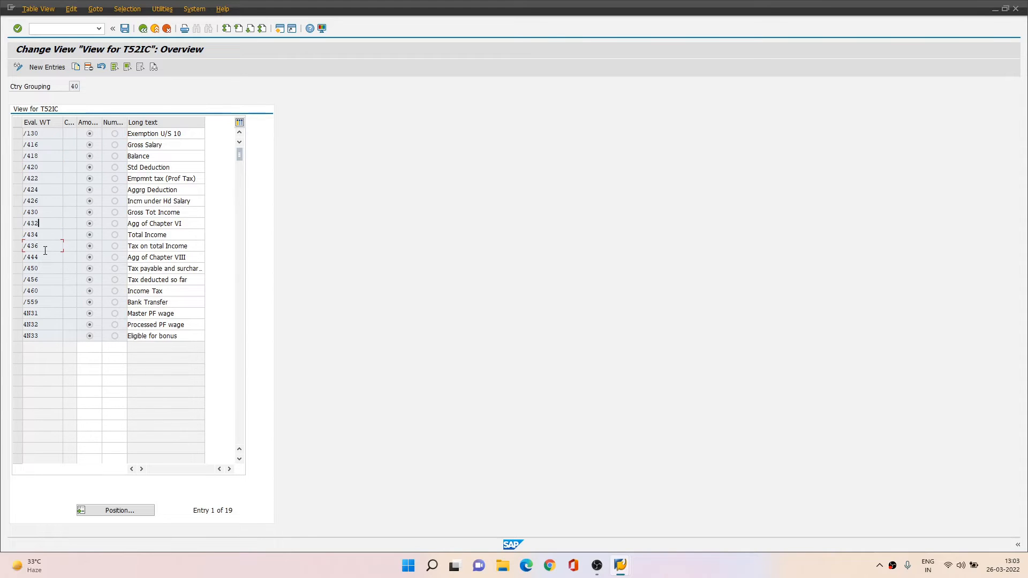
click(49, 291)
click(48, 212)
click(48, 167)
click(47, 134)
click(46, 144)
click(46, 156)
click(46, 190)
click(46, 223)
click(45, 257)
click(43, 302)
click(45, 313)
click(45, 324)
click(45, 313)
click(46, 325)
click(48, 336)
click(47, 324)
click(48, 314)
Examine the evaluation wage type code /130 for Exemption U/S 10 and return to the implementation guide
double_click(37, 134)
drag(36, 134, 21, 135)
click(51, 145)
key(Up)
key(Up)
key(Up)
key(Up)
double_click(51, 137)
drag(41, 133, 16, 133)
click(36, 134)
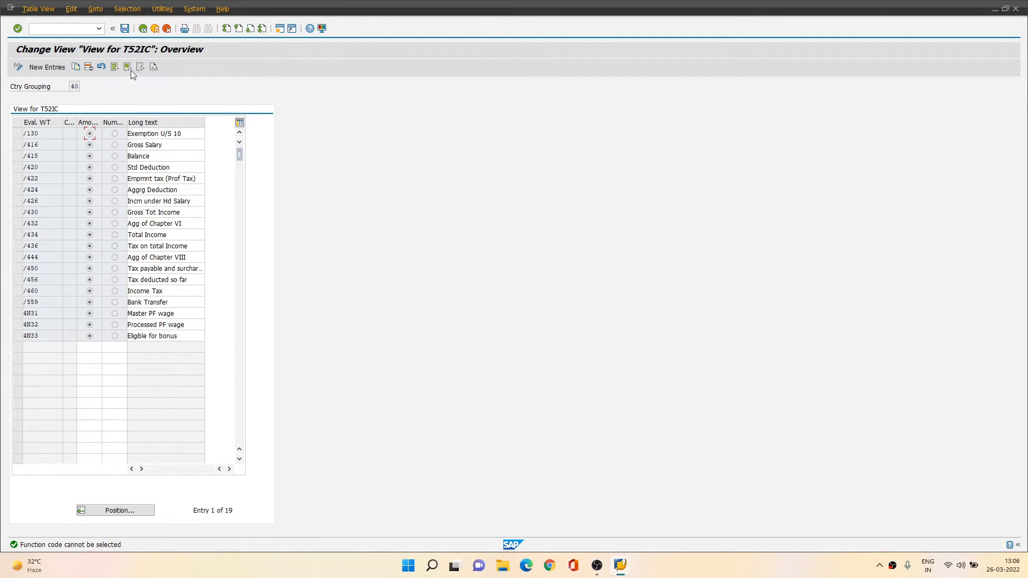
click(143, 27)
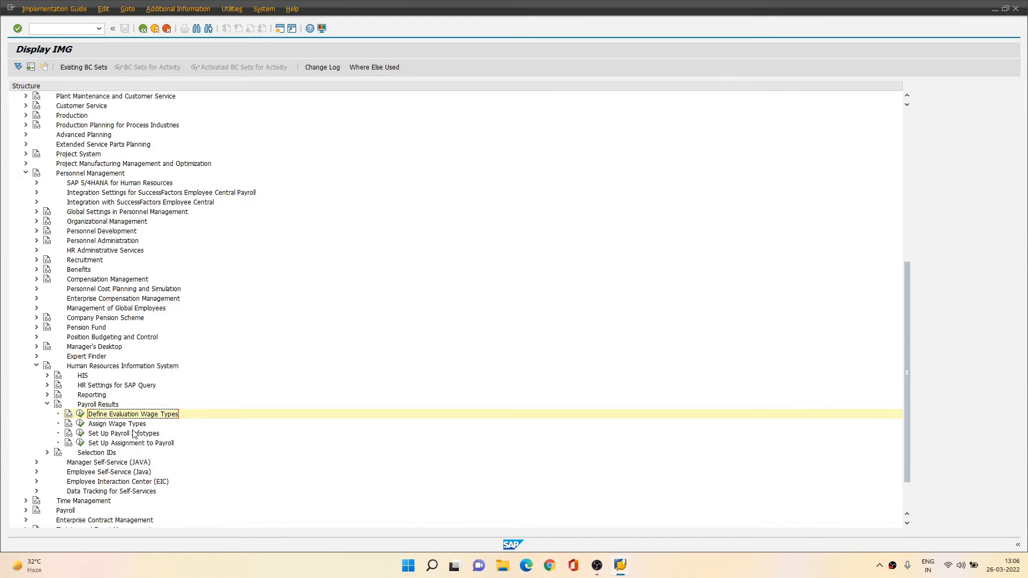
Open the Assign Wage Types activity for country grouping 40 and compare evaluation wage type /130 with its assigned wage type
click(81, 424)
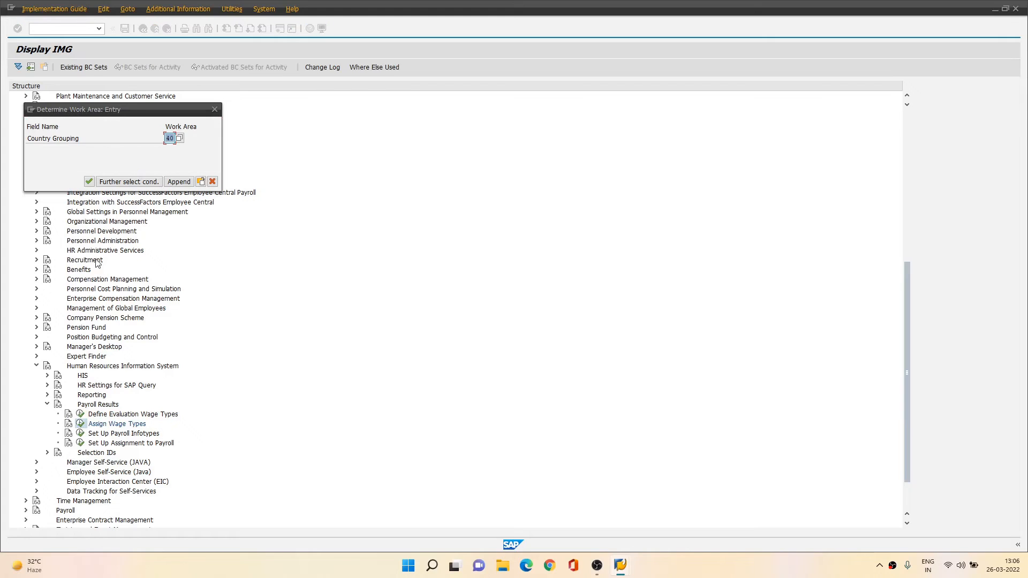
click(89, 182)
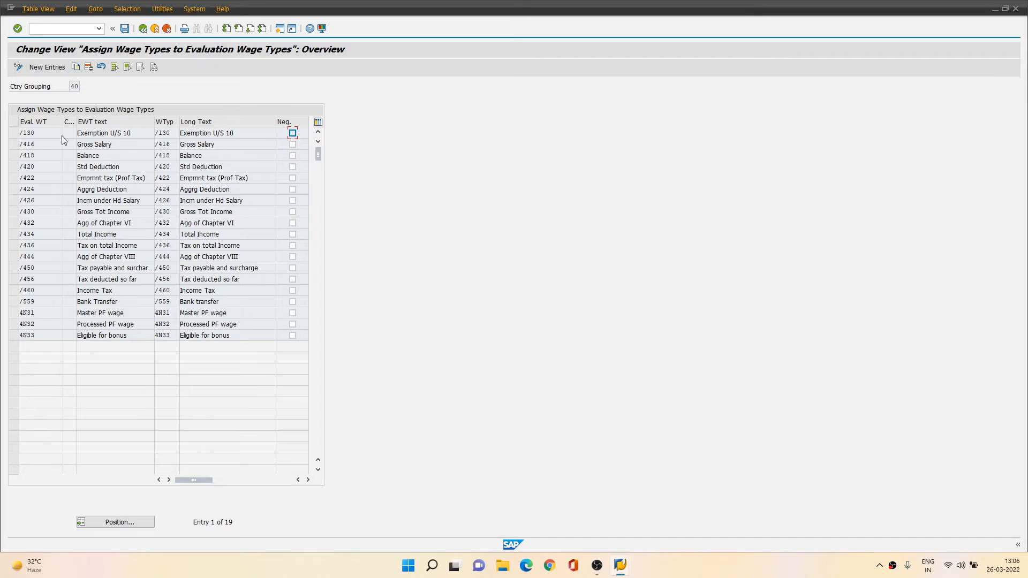
drag(39, 133, 21, 135)
drag(132, 133, 72, 133)
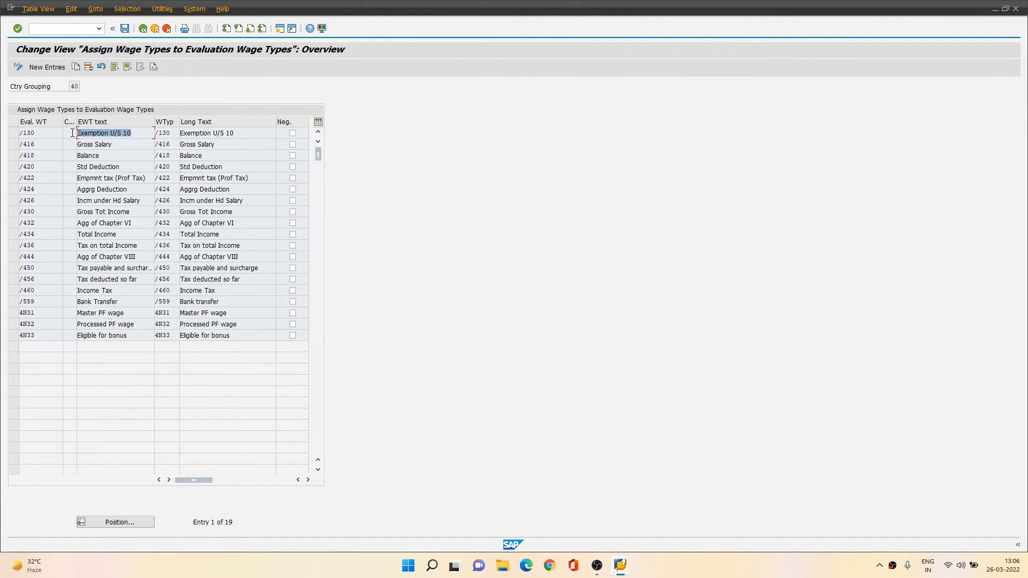
click(98, 130)
drag(174, 133, 155, 132)
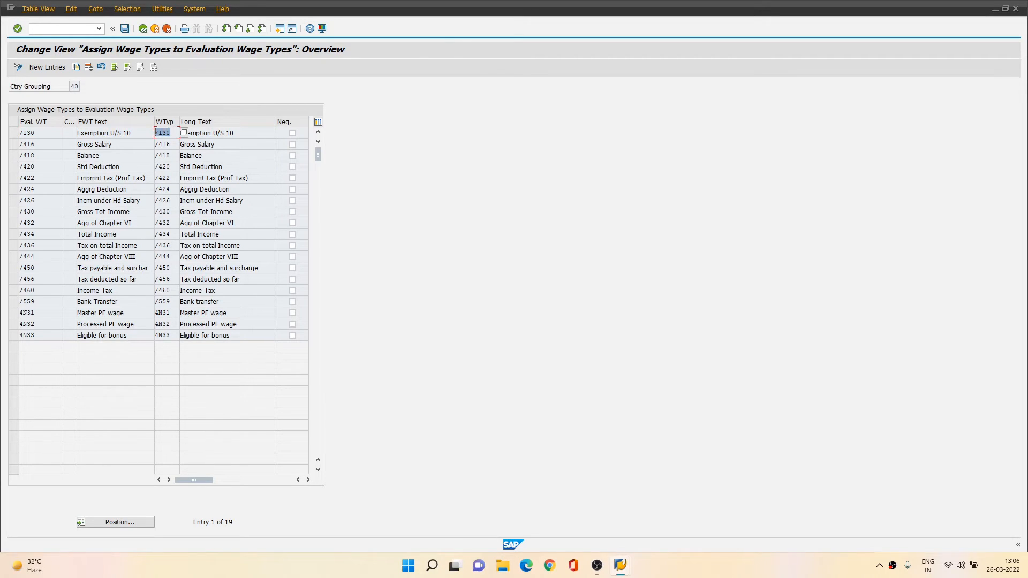
click(118, 133)
Review the wage types assigned to each evaluation wage type, especially /130 and /416, and return to the implementation guide
key(Tab)
key(Down)
key(Down)
key(Down)
key(Down)
key(Down)
key(Down)
key(Down)
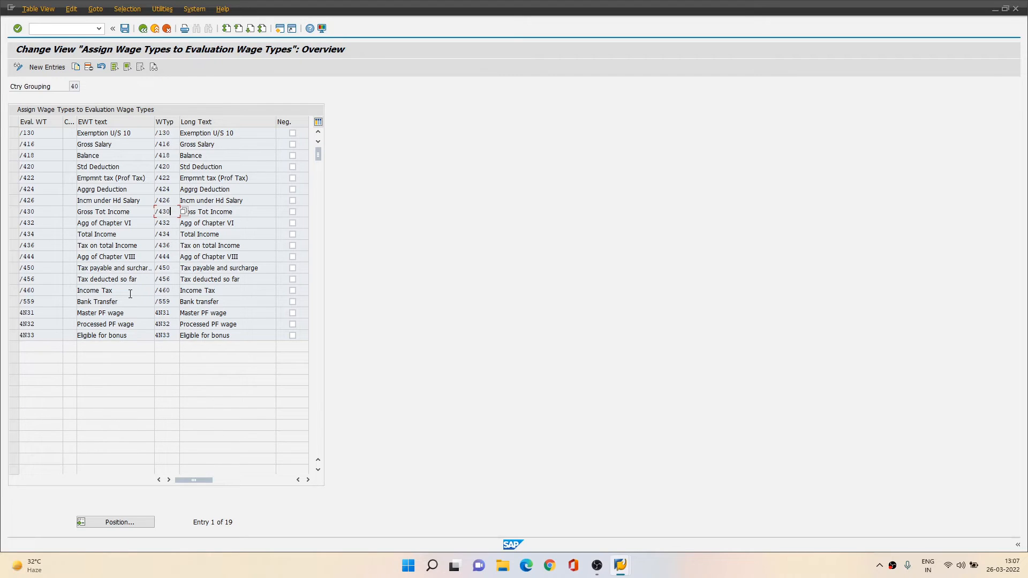
drag(173, 134, 149, 144)
drag(42, 133, 12, 149)
click(38, 134)
click(156, 133)
click(154, 145)
click(143, 28)
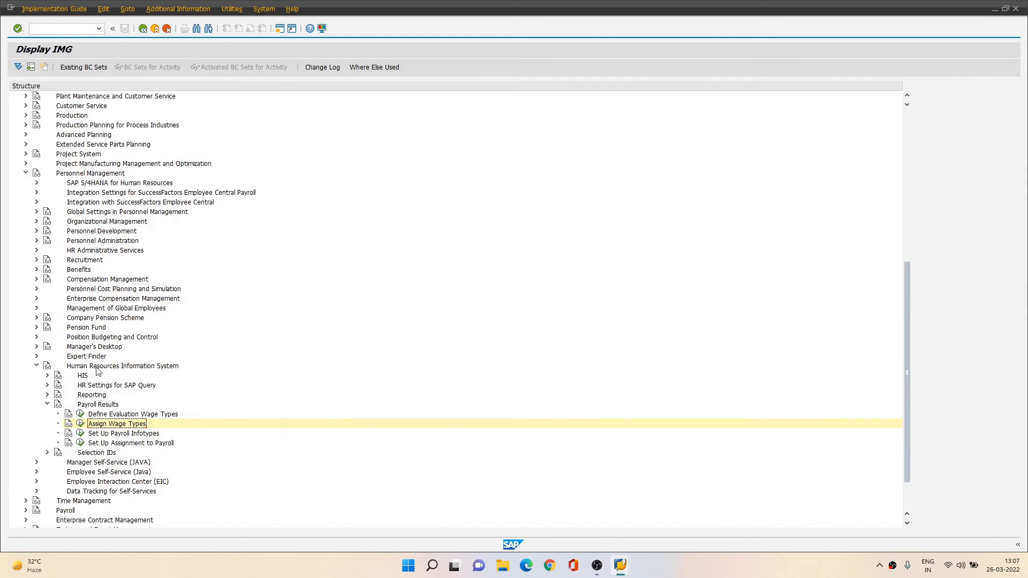
Reopen Define Evaluation Wage Types for country grouping 40, check the amount setting of 4N32 and return to the implementation guide
click(80, 414)
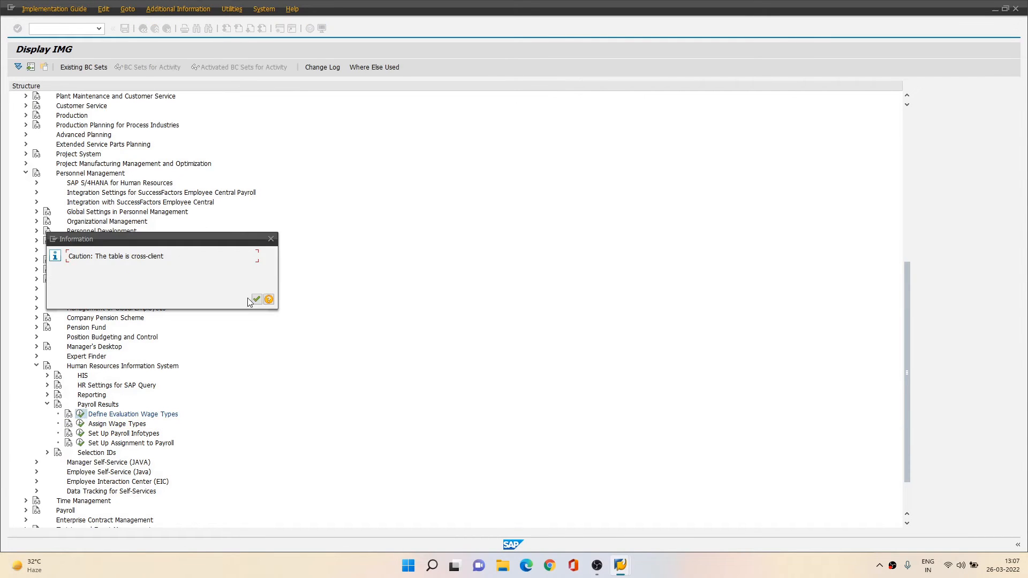
click(102, 188)
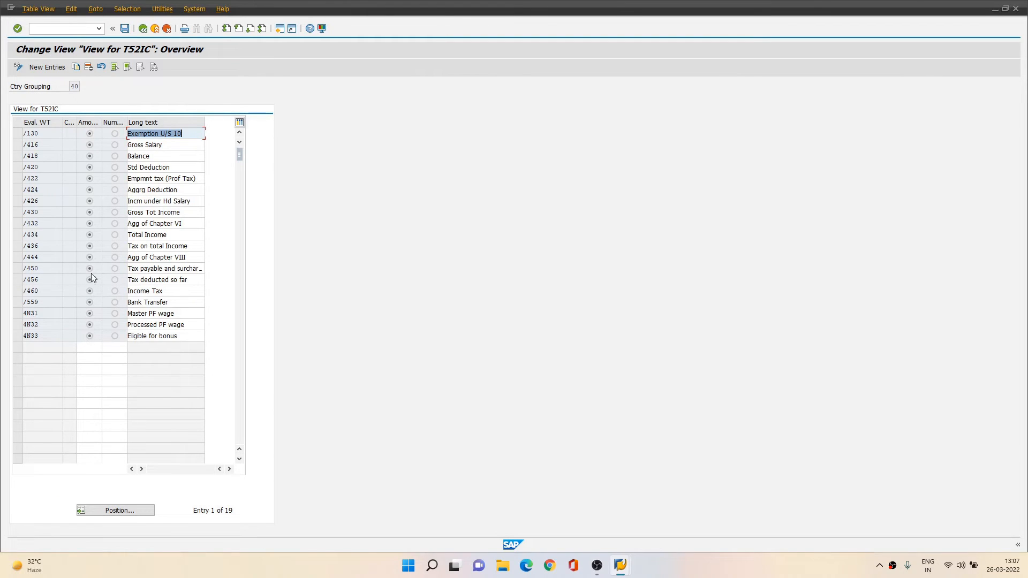
click(90, 325)
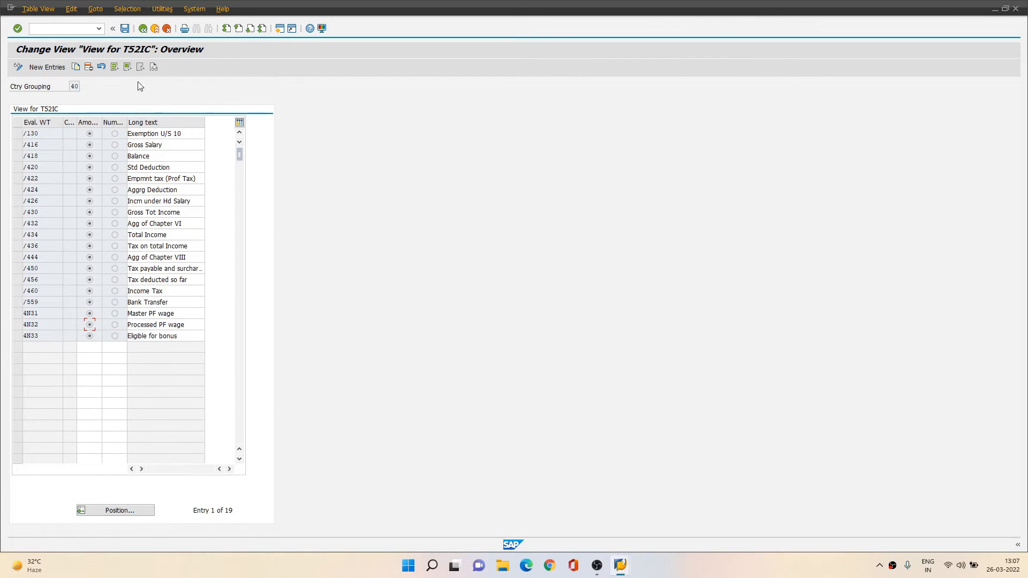
click(143, 29)
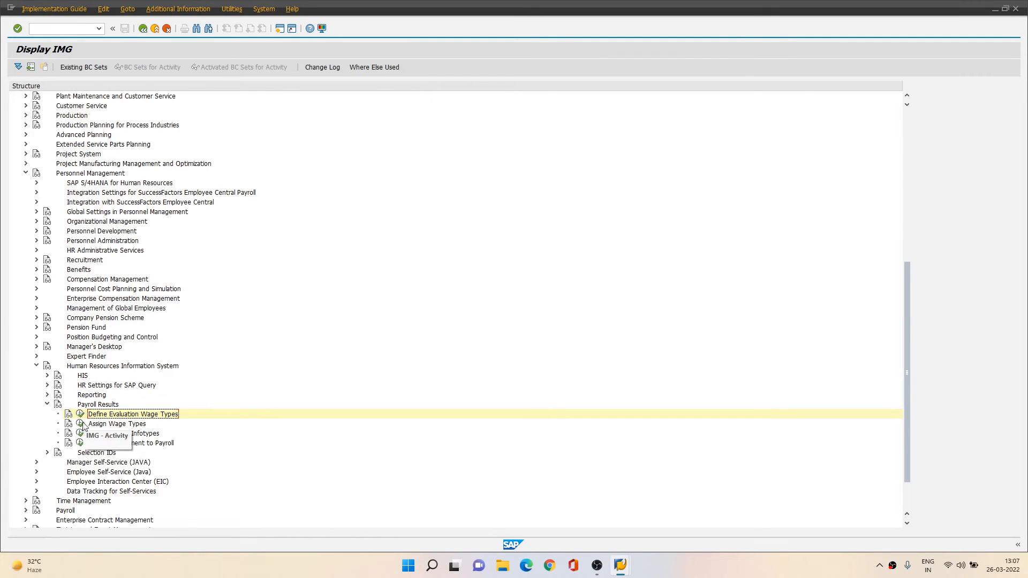
Reopen Assign Wage Types for country grouping 40 and examine the wage types assigned in the /130 and /416 rows
click(81, 423)
click(89, 182)
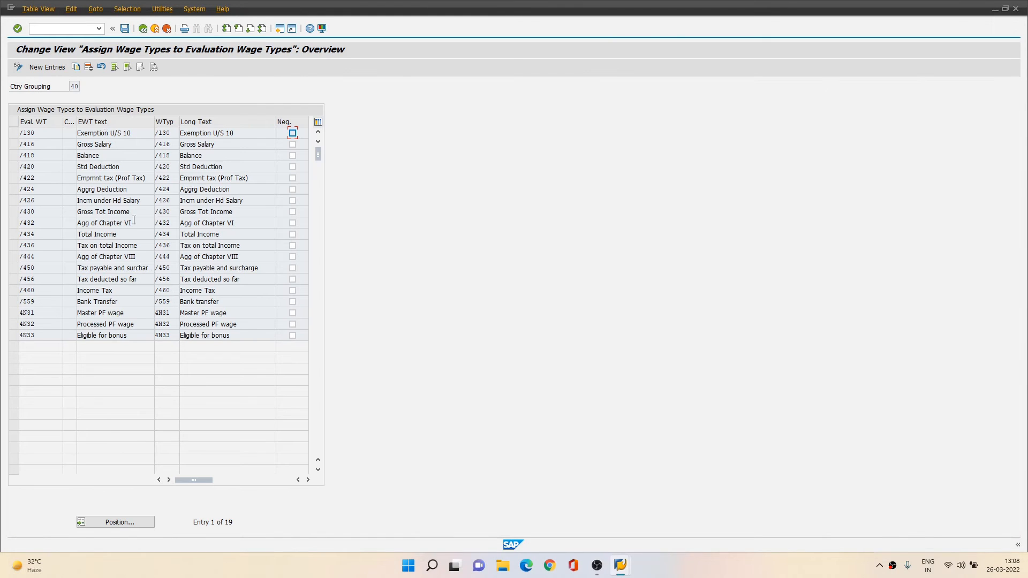
click(160, 134)
click(150, 142)
click(43, 133)
click(169, 145)
drag(171, 144, 146, 146)
Compare the codes, texts and negative indicator of the /130 and /416 assignments and return to the implementation guide
click(292, 133)
drag(40, 145, 9, 146)
click(20, 145)
drag(168, 143, 148, 146)
click(158, 147)
click(214, 144)
drag(169, 144, 149, 146)
click(154, 145)
mouse_move(170, 145)
mouse_down()
mouse_move(143, 149)
mouse_move(152, 136)
mouse_move(164, 145)
mouse_move(153, 135)
mouse_up()
click(155, 145)
click(155, 135)
click(155, 146)
click(153, 135)
drag(49, 135, 15, 136)
click(15, 135)
double_click(41, 133)
click(15, 135)
click(294, 134)
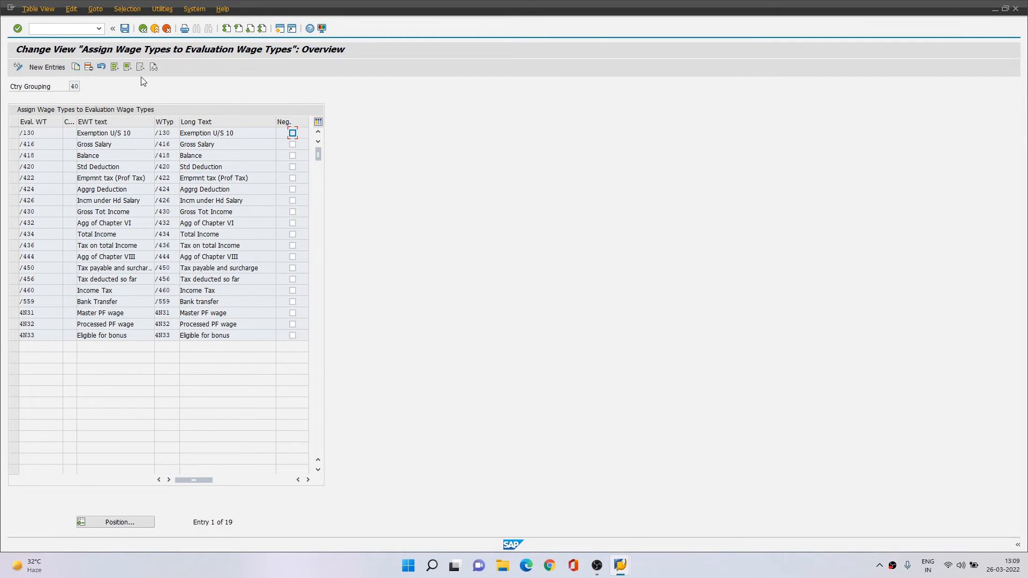
click(142, 29)
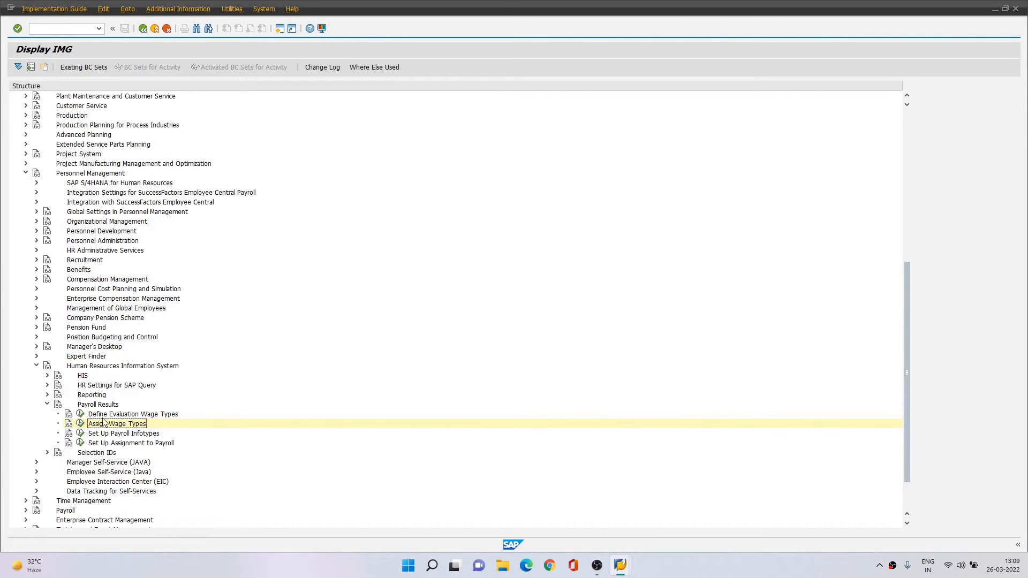
Open the Set Up Payroll Infotypes activity and select infotype 9090, Payroll Results, for country grouping 40
click(80, 433)
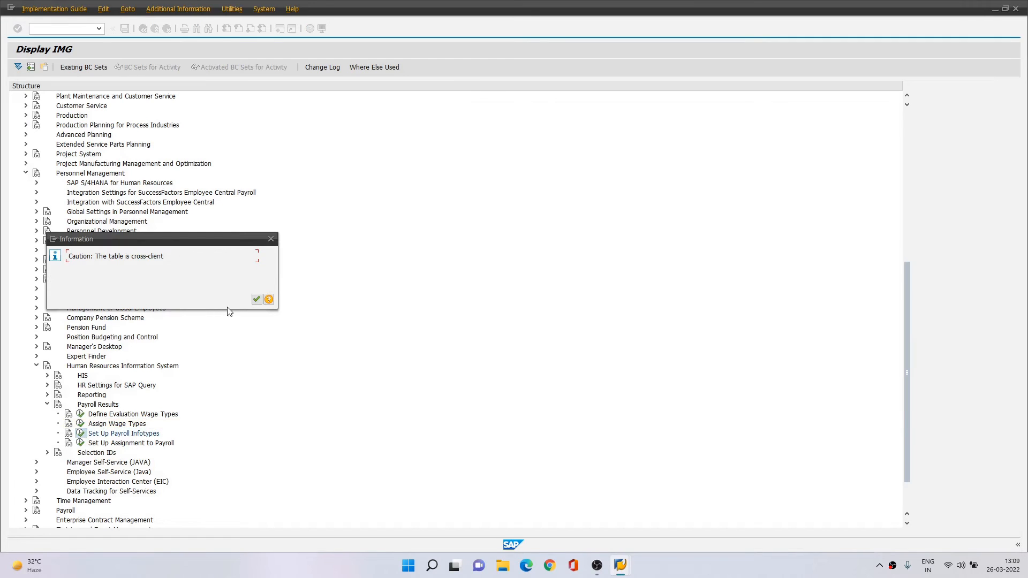
click(256, 300)
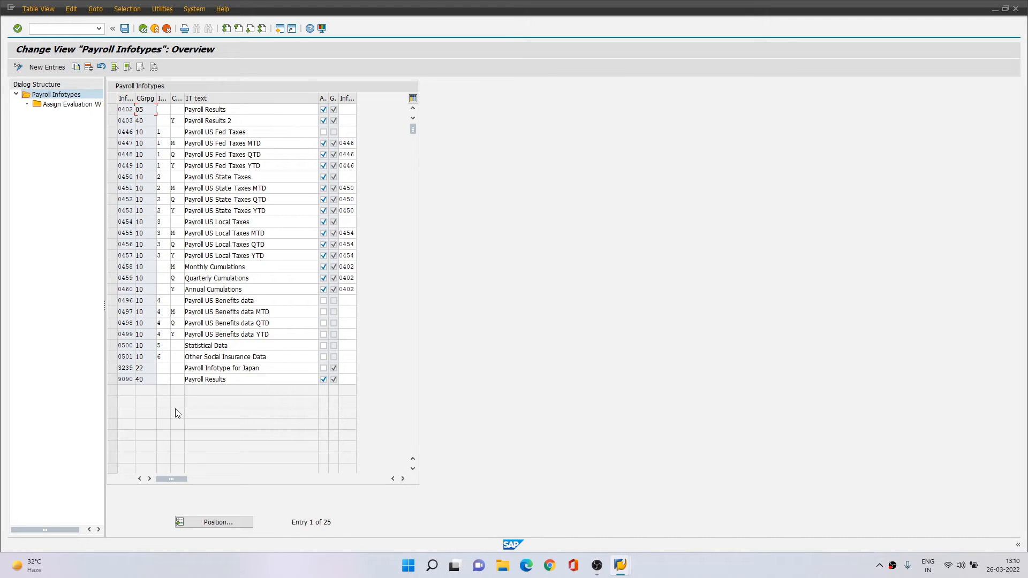
click(111, 379)
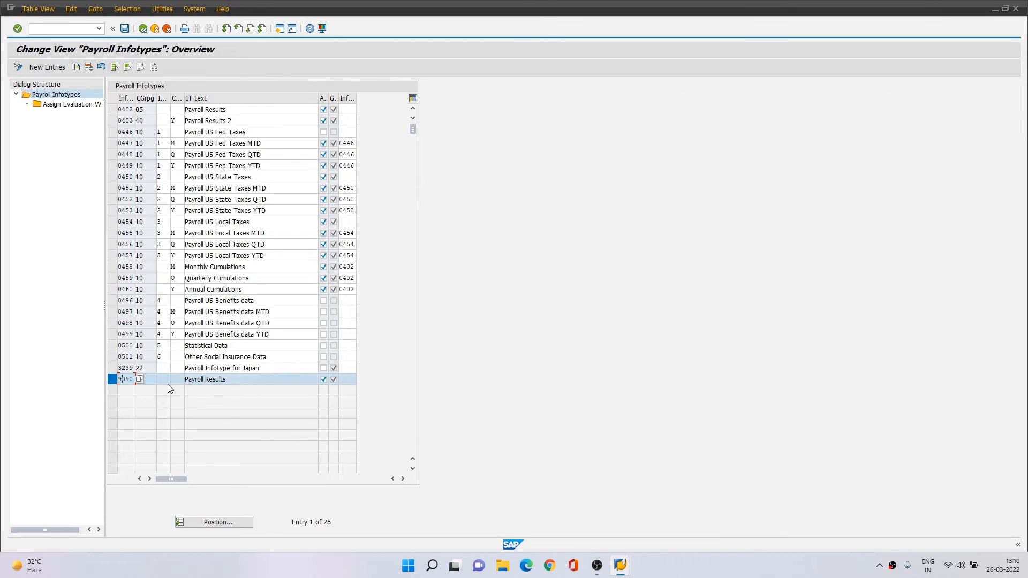
click(146, 380)
text(40)
drag(246, 382, 183, 381)
click(183, 380)
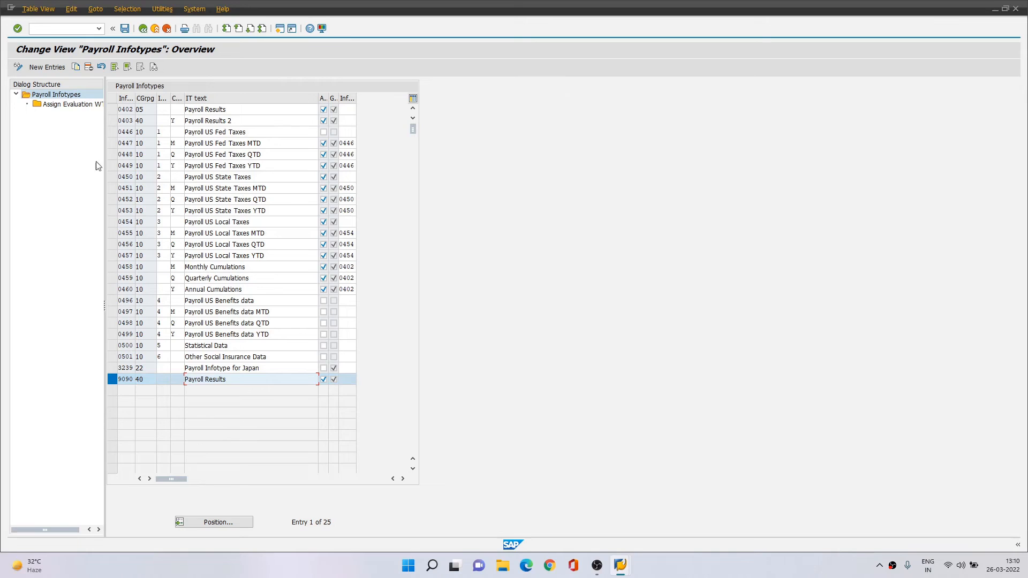
Open the evaluation wage type assignments of infotype 9090 for country grouping 40 and review the entries from /130 to 4N33
double_click(81, 105)
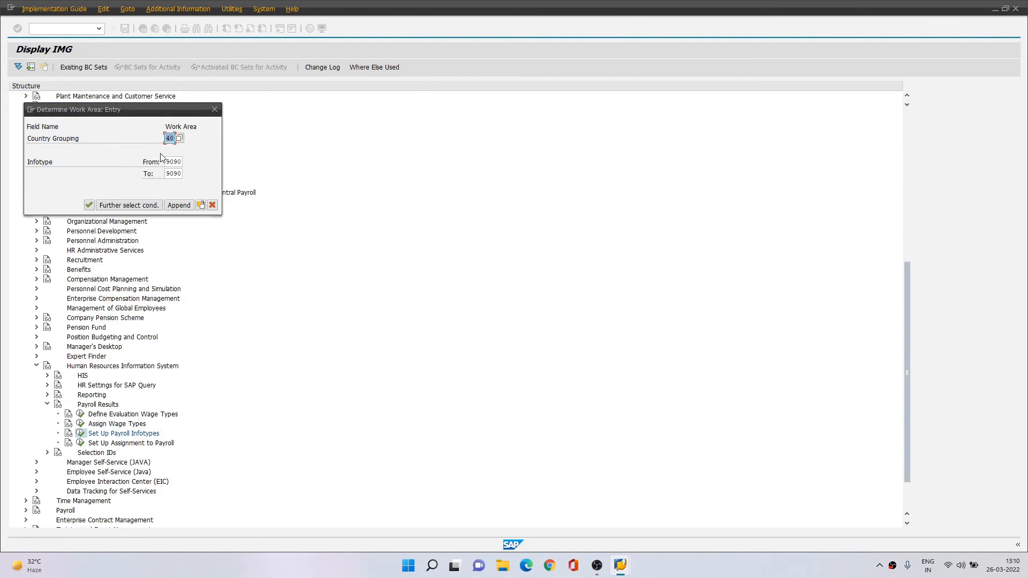
click(89, 205)
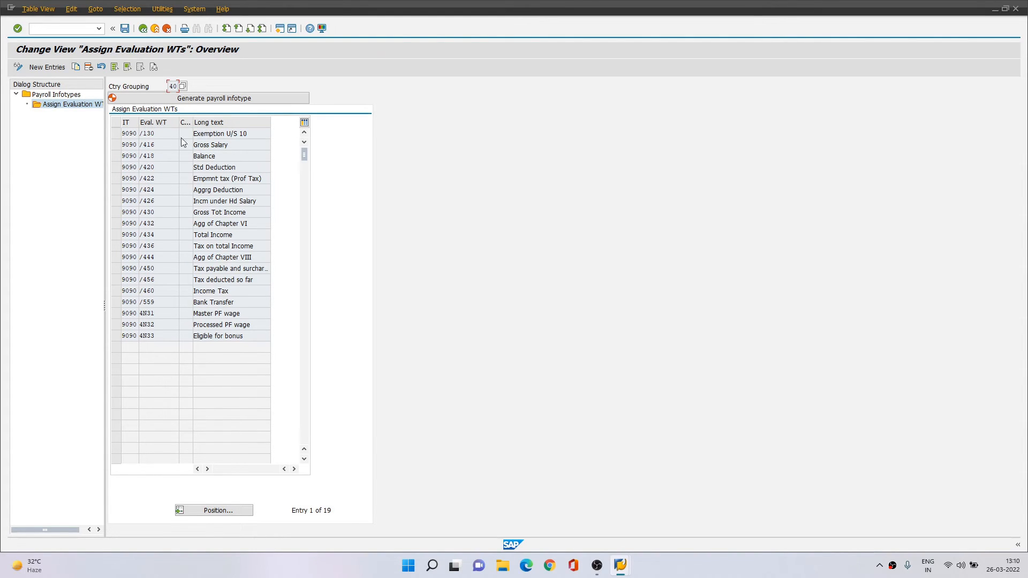
drag(160, 133, 133, 133)
click(140, 134)
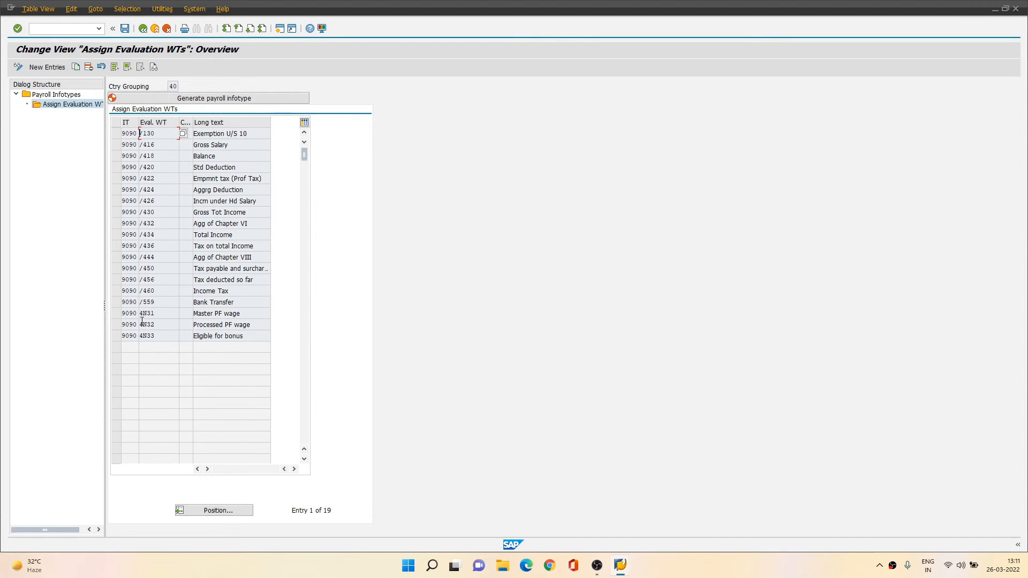
drag(122, 336, 136, 335)
click(170, 334)
Start transaction SE16 in a new session and open the selection screen for table PA9090
click(84, 30)
text(/ose16)
key(Return)
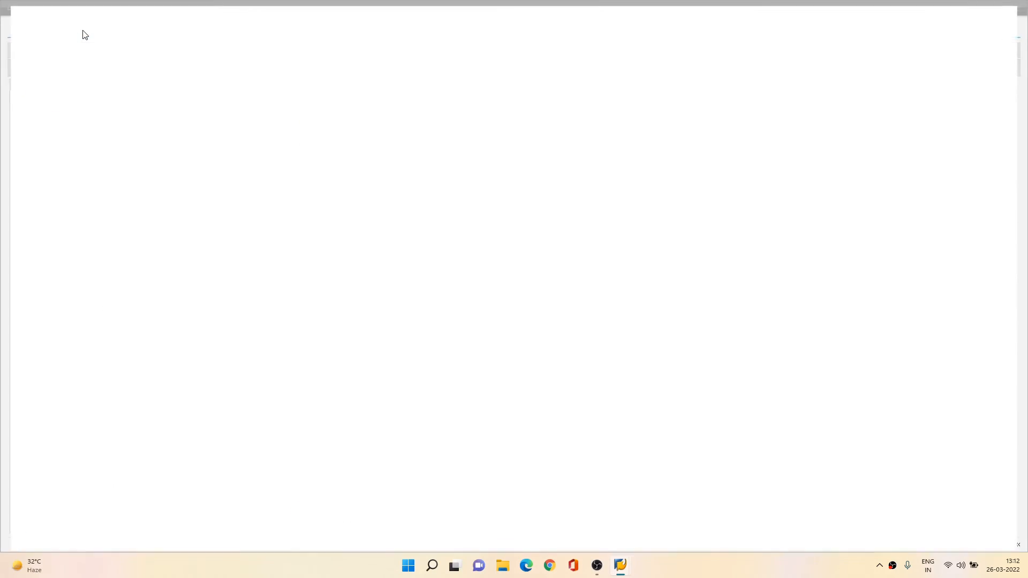
text(pa)
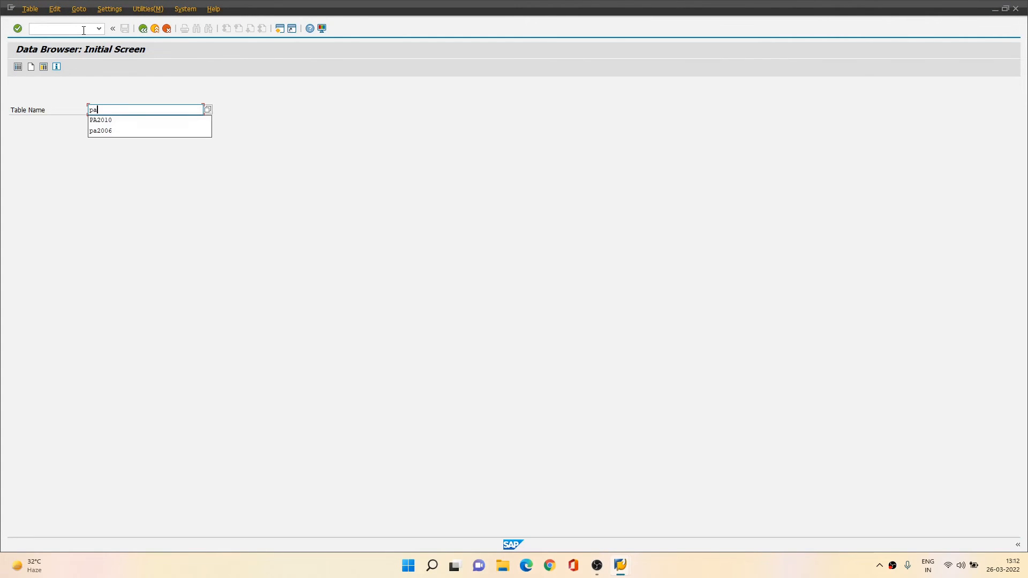
text(9090)
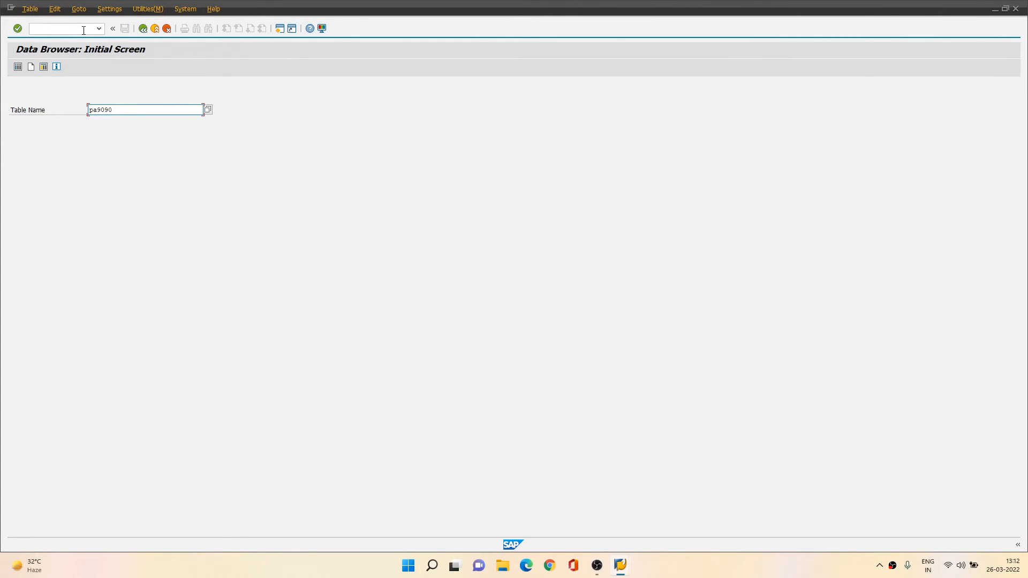
key(Return)
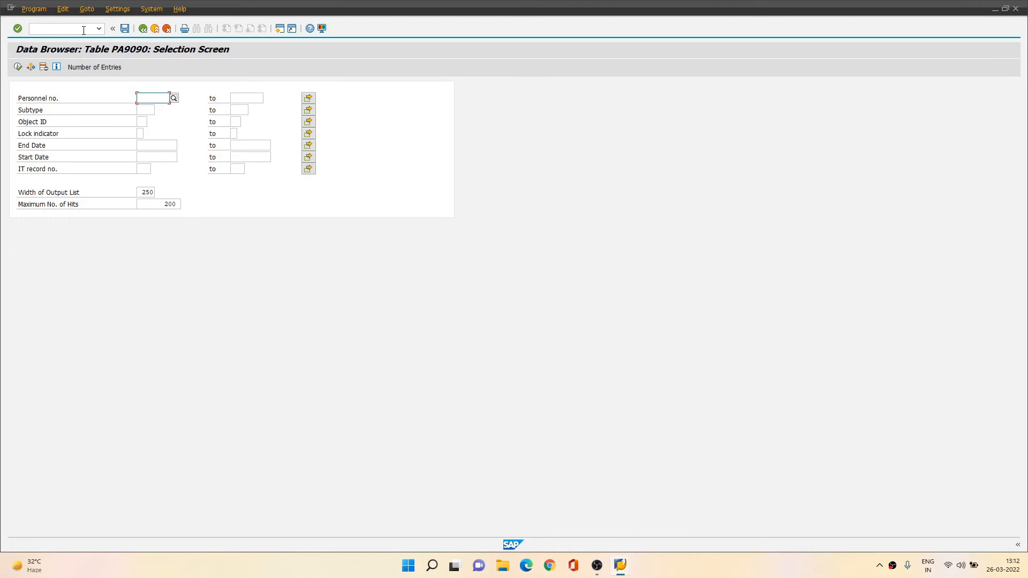
List the PA9090 entries without a maximum number of hits and review their payroll amount columns starting at Gross Salary
click(154, 206)
key(Delete)
key(Delete)
key(Delete)
click(18, 68)
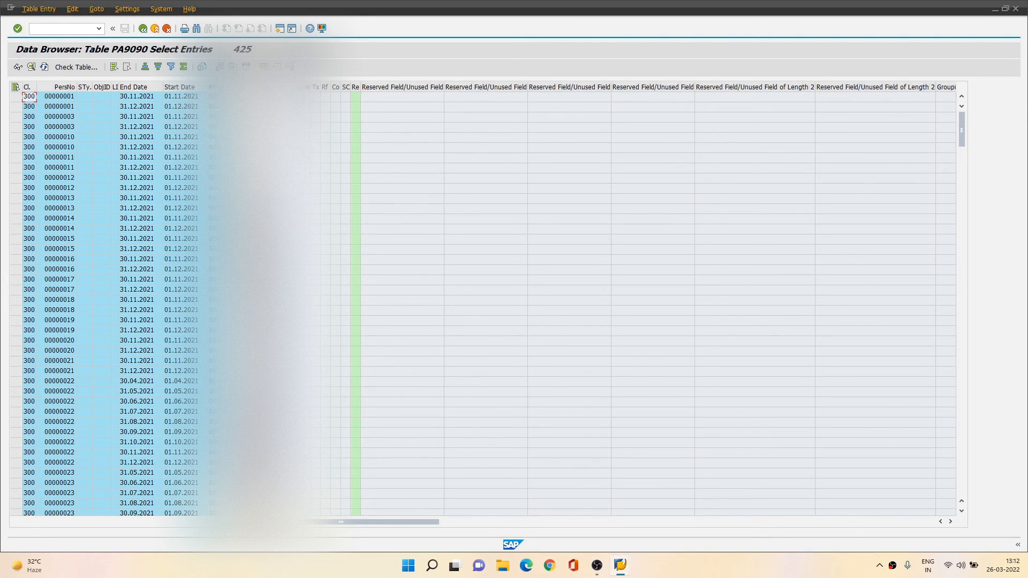
drag(433, 522, 767, 523)
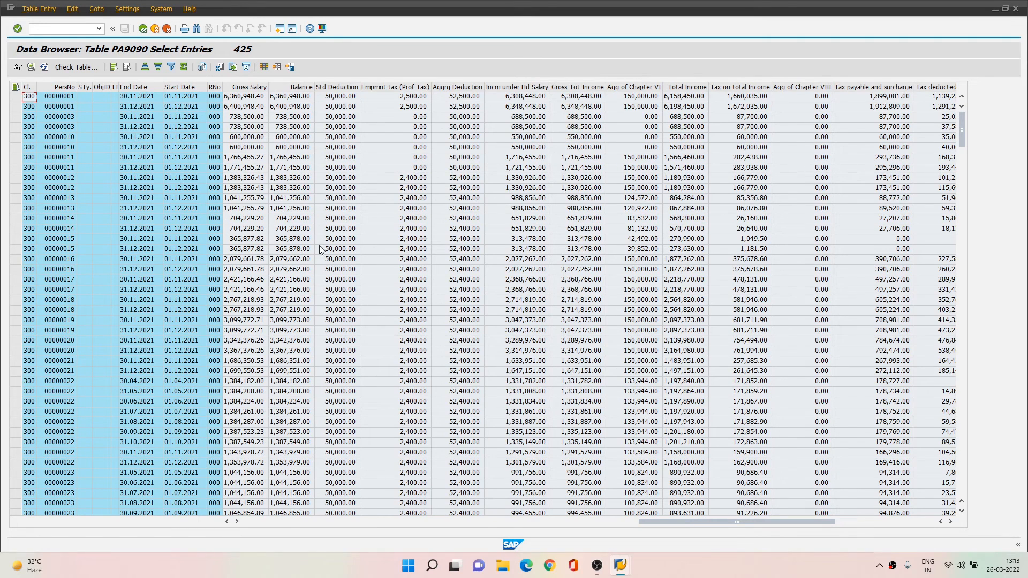
scroll(536, 345, down, 1)
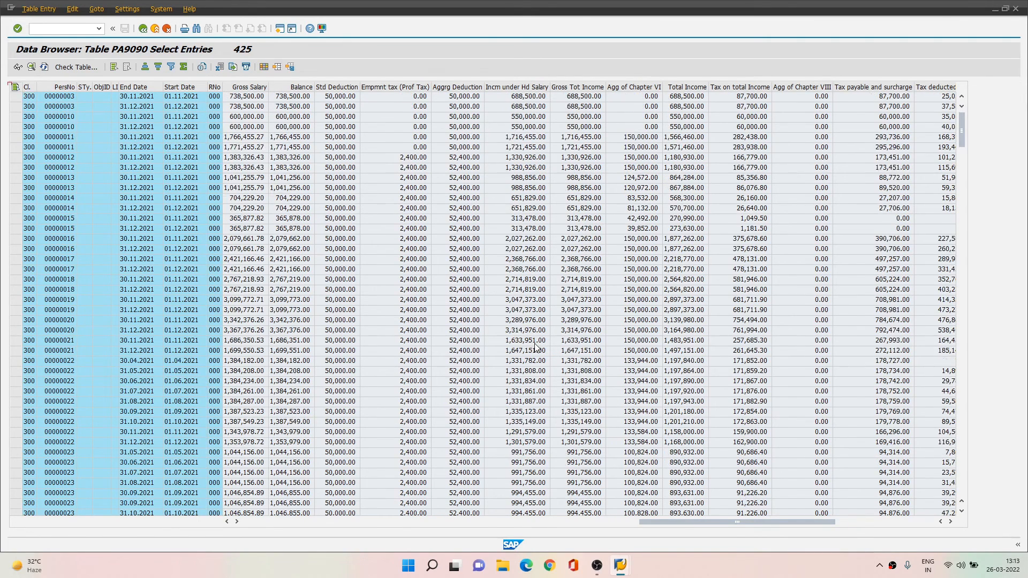
scroll(533, 340, up, 1)
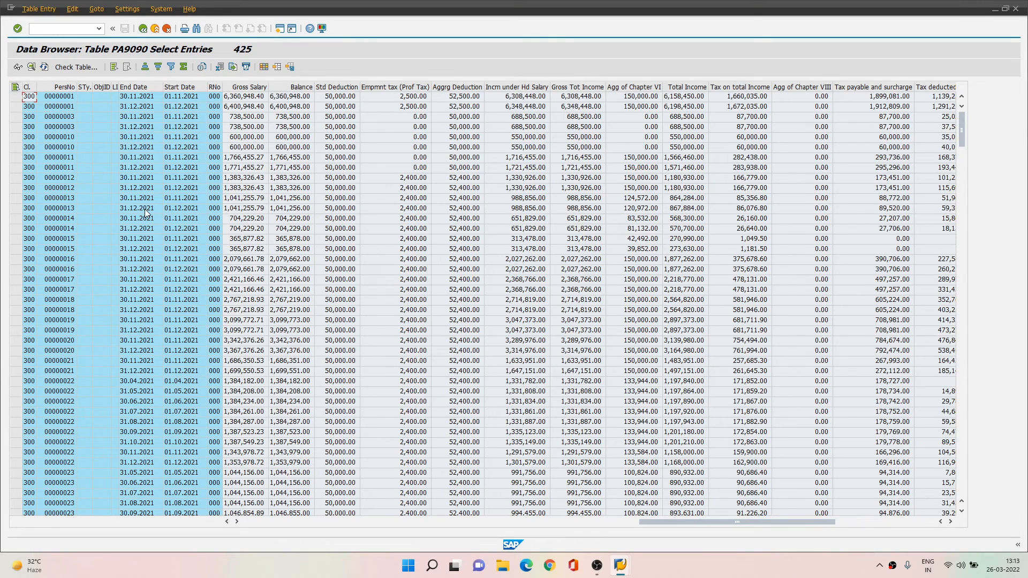
click(61, 98)
Switch to the Display HR Master Data transaction PA20
click(66, 30)
text(/npa20)
key(Return)
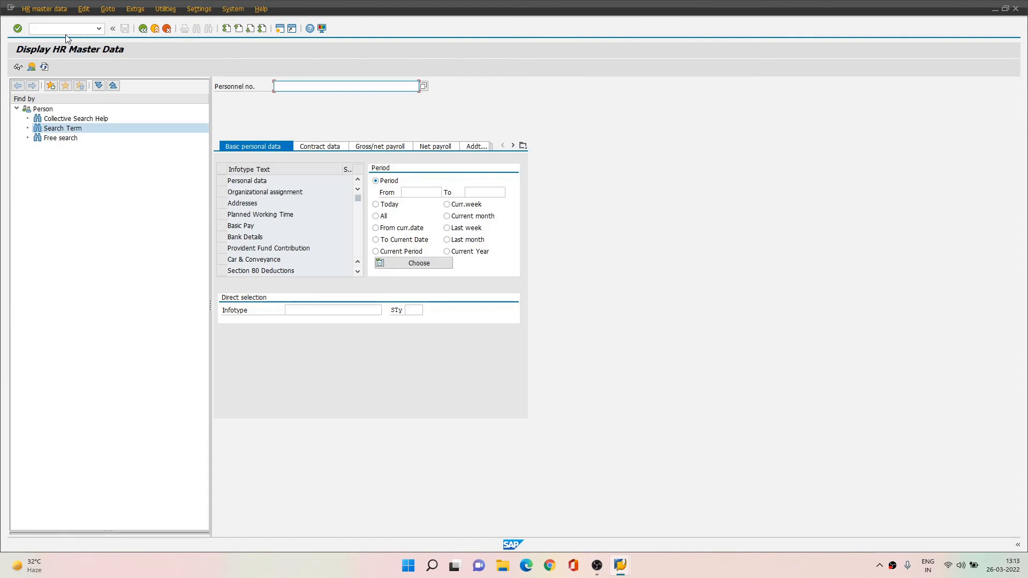
Enter the employee's personnel number and list the payroll results of infotype 9090 in the overview
text(1)
key(Return)
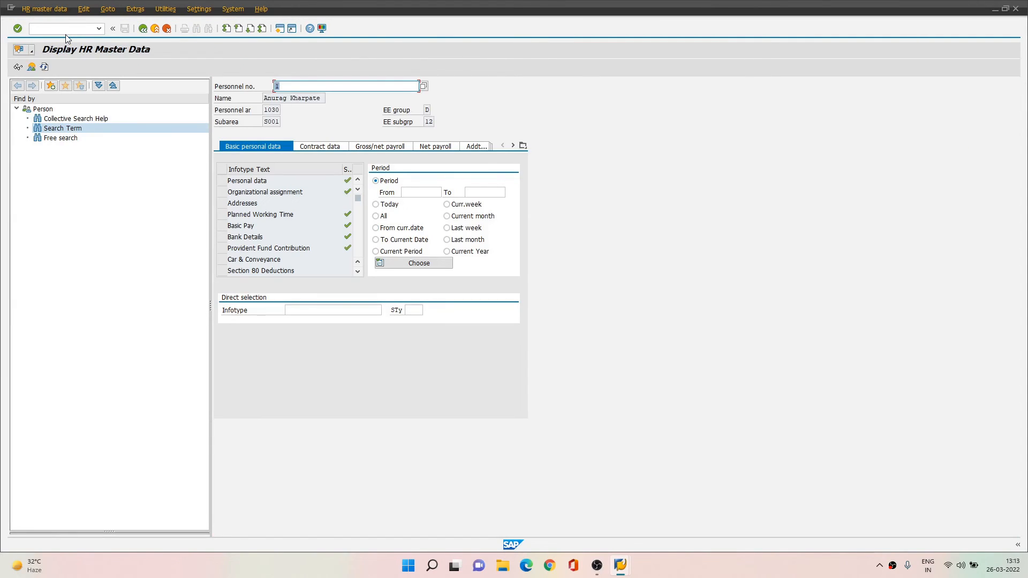
click(324, 310)
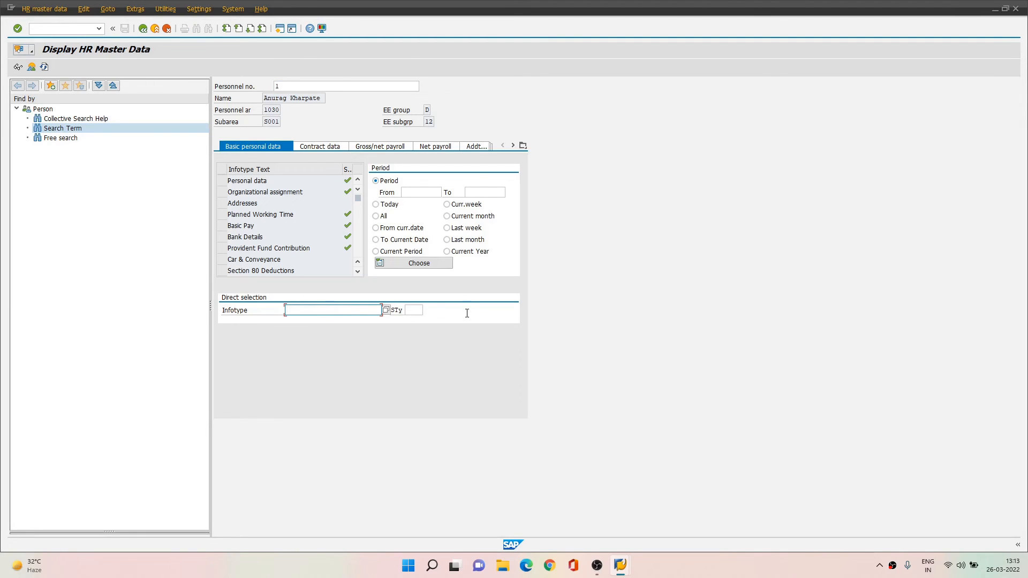
text(9090)
click(33, 67)
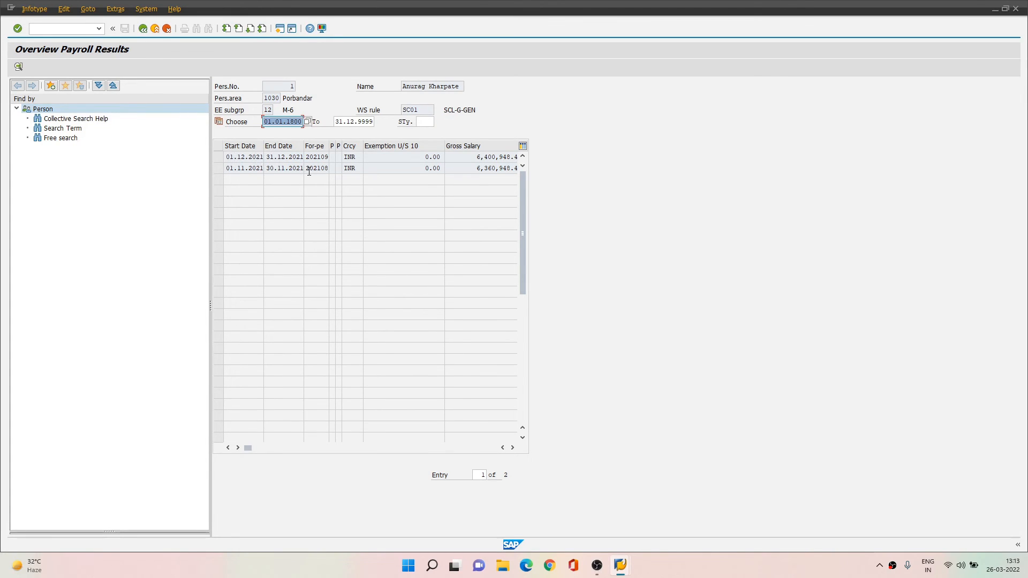
Open the December 2021 payroll results record and examine its amounts from Exemption U/S 10 to Master PF wage, then leave the record
click(218, 158)
click(19, 67)
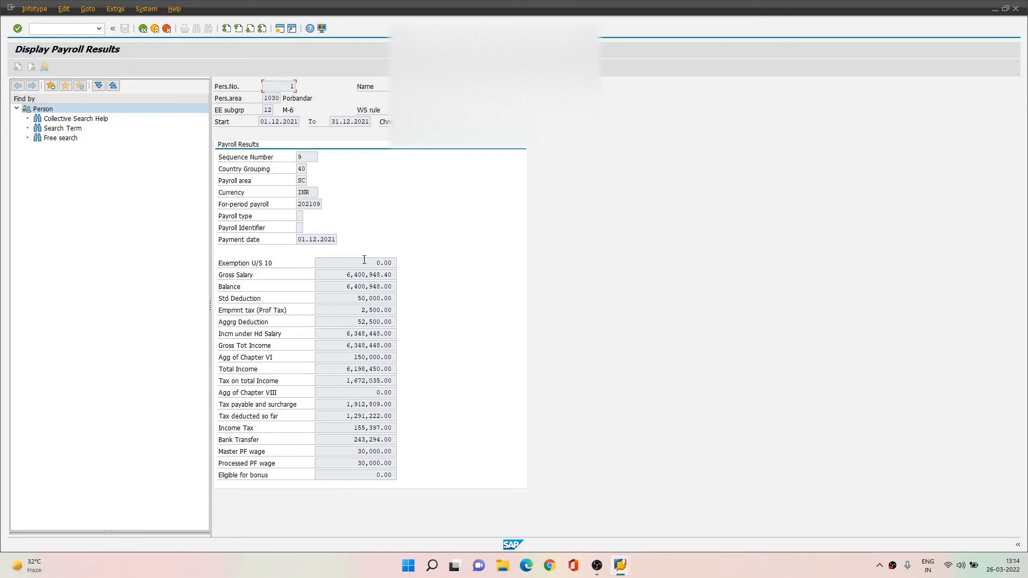
click(394, 263)
click(394, 287)
double_click(392, 322)
click(395, 334)
click(394, 346)
drag(354, 359, 367, 359)
click(354, 370)
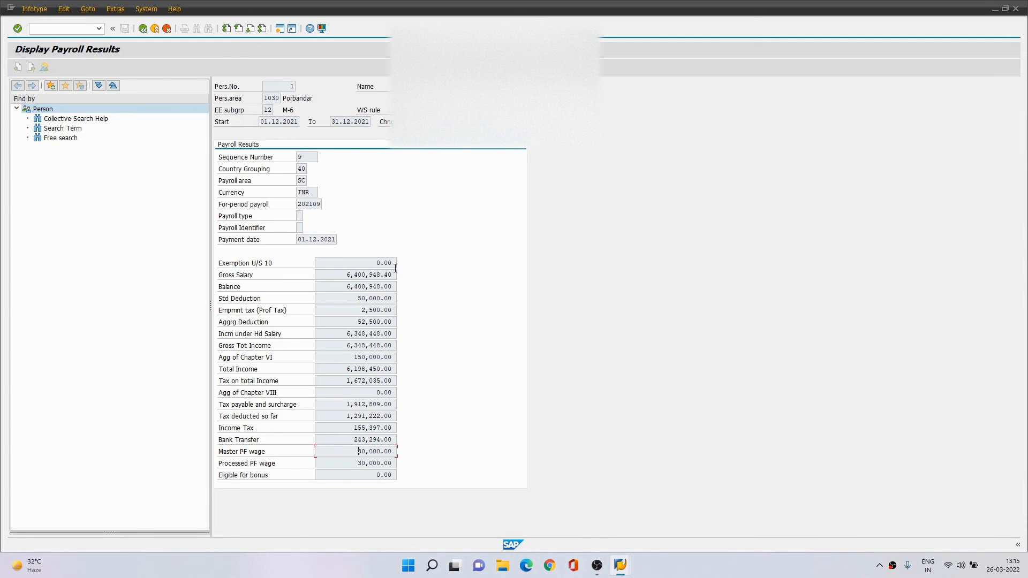
key(F3)
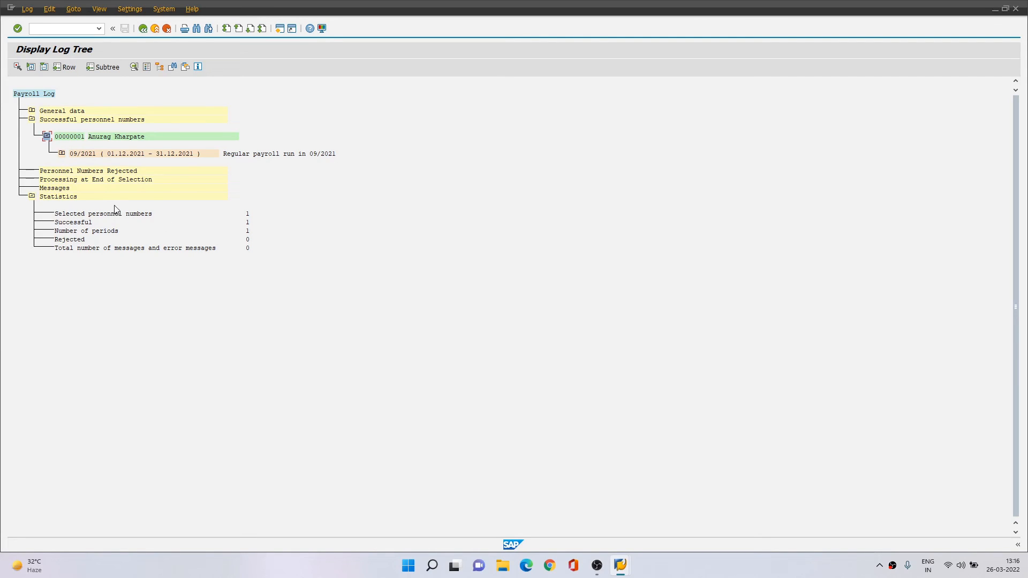
Expand the 09/2021 payroll log through Final processing and the EXPRT function to its Processing entries
click(62, 154)
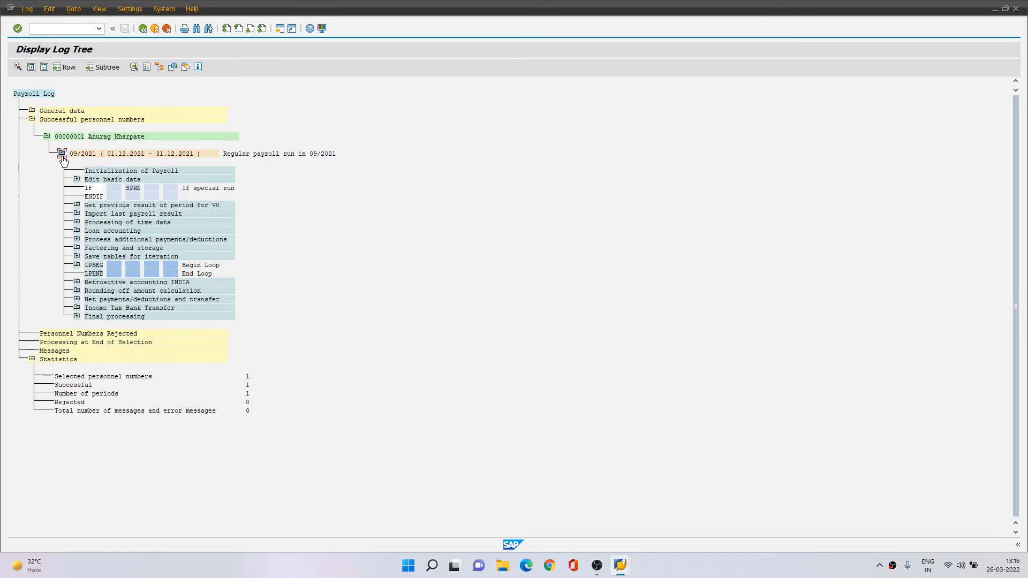
click(76, 316)
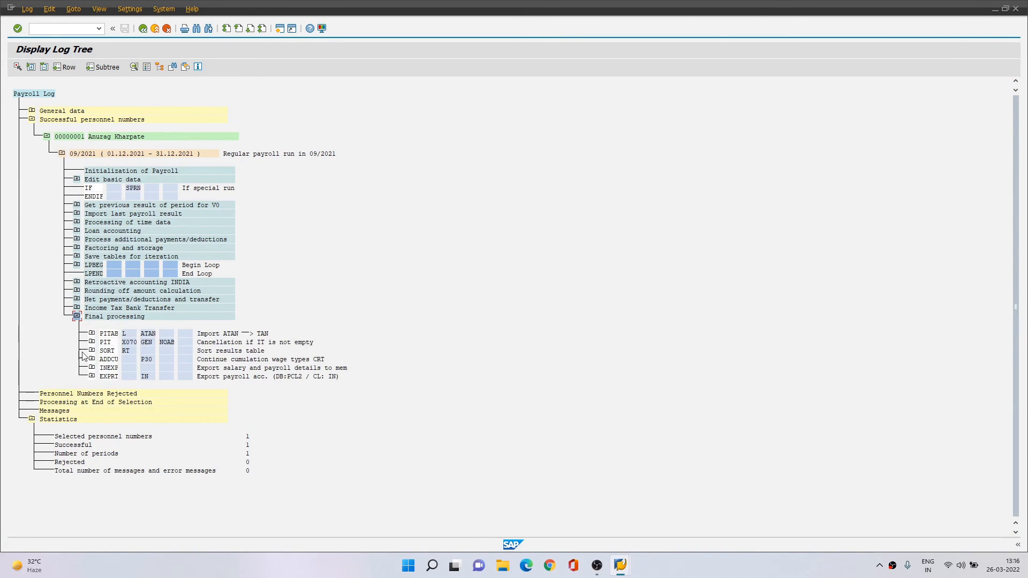
click(106, 378)
drag(275, 377, 303, 378)
click(92, 377)
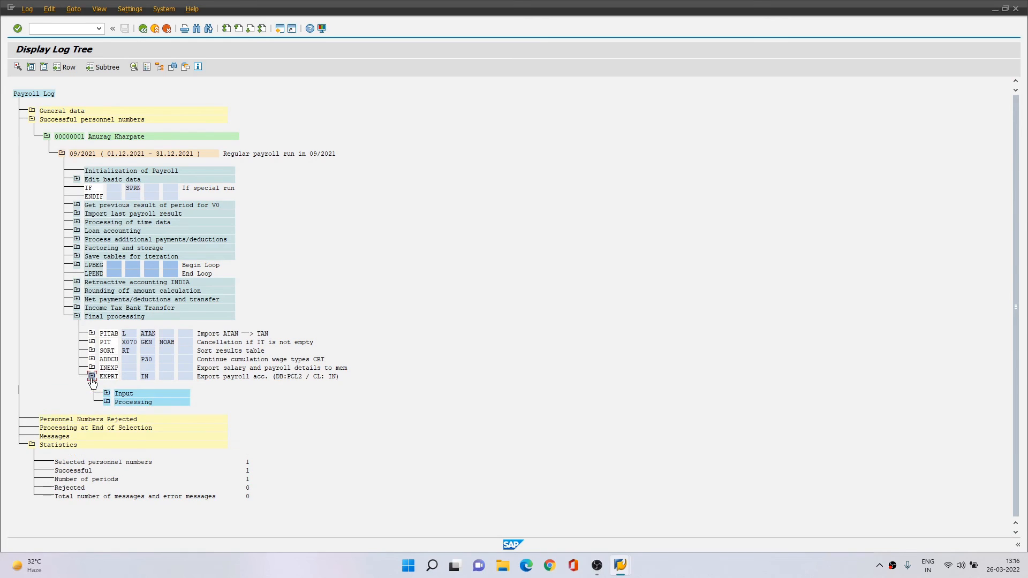
click(107, 402)
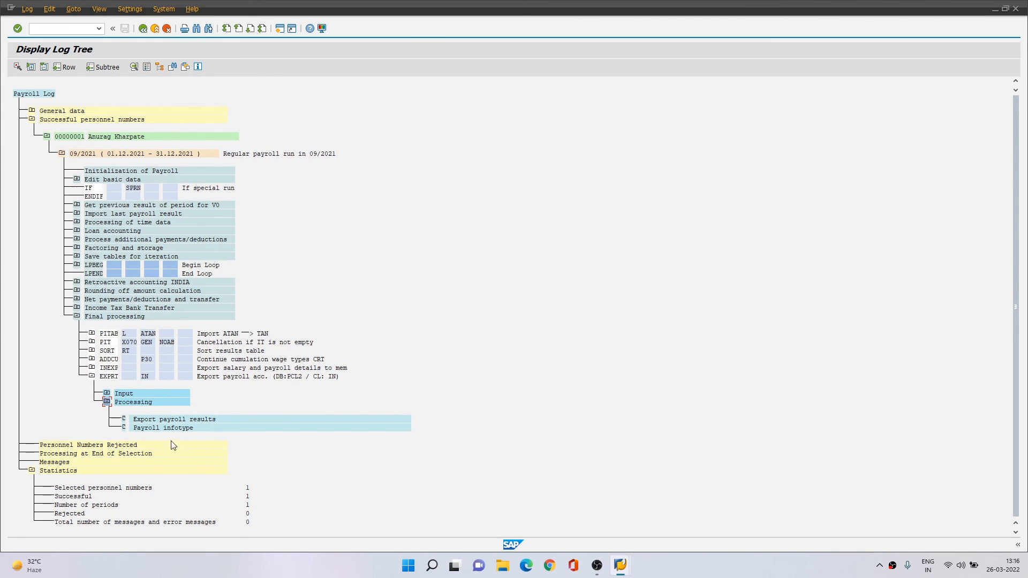
View the detailed log of the Payroll infotype entry, return to the log tree and check the payroll period and employee
double_click(184, 428)
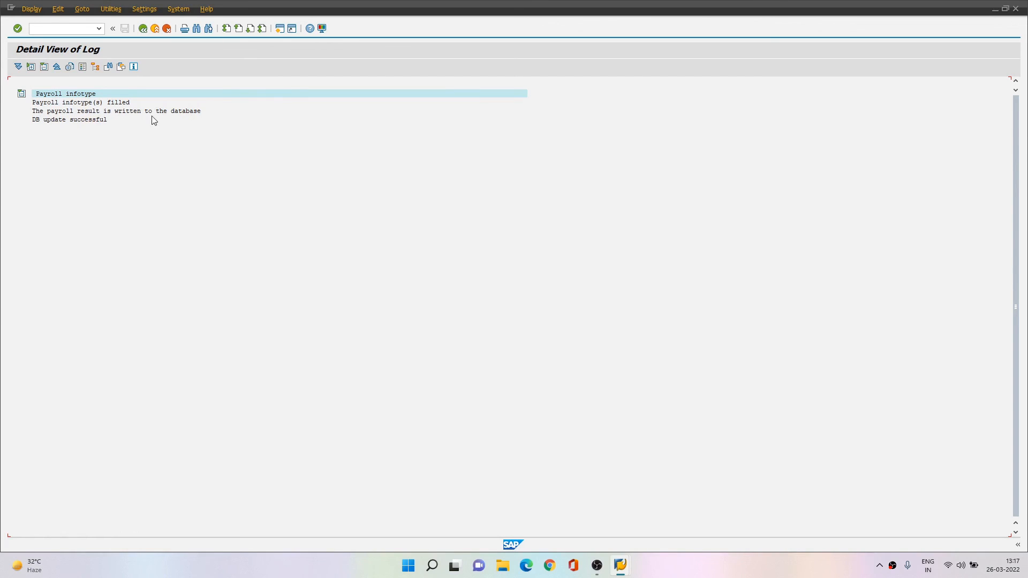
click(143, 29)
drag(135, 430, 196, 429)
click(184, 430)
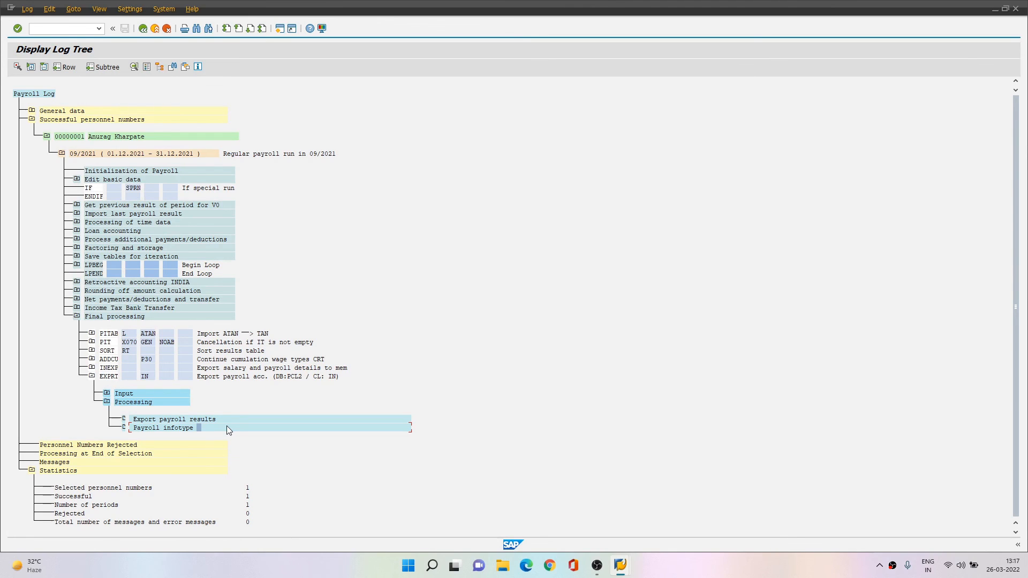
drag(107, 155, 193, 159)
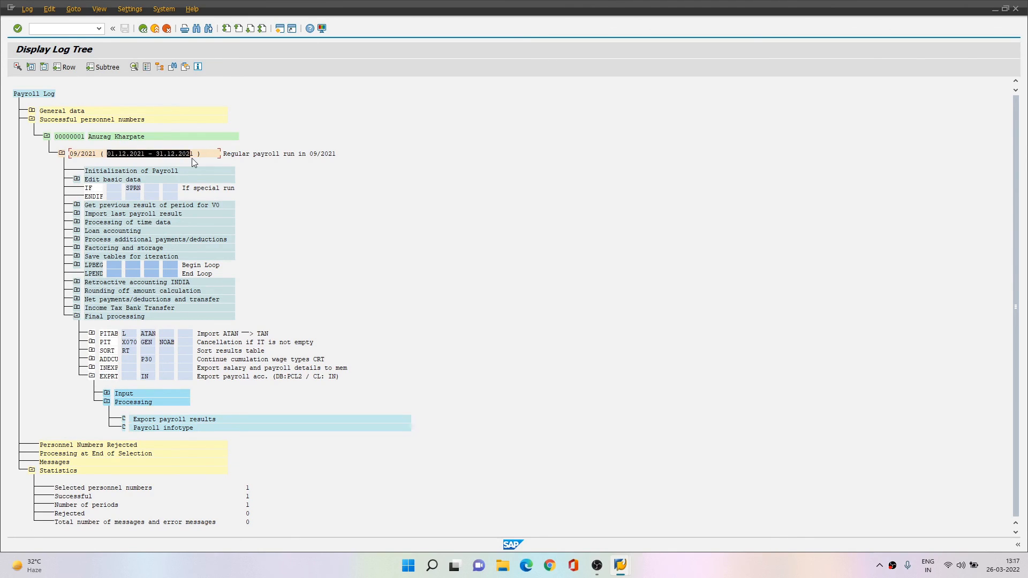
drag(57, 138, 148, 138)
click(205, 154)
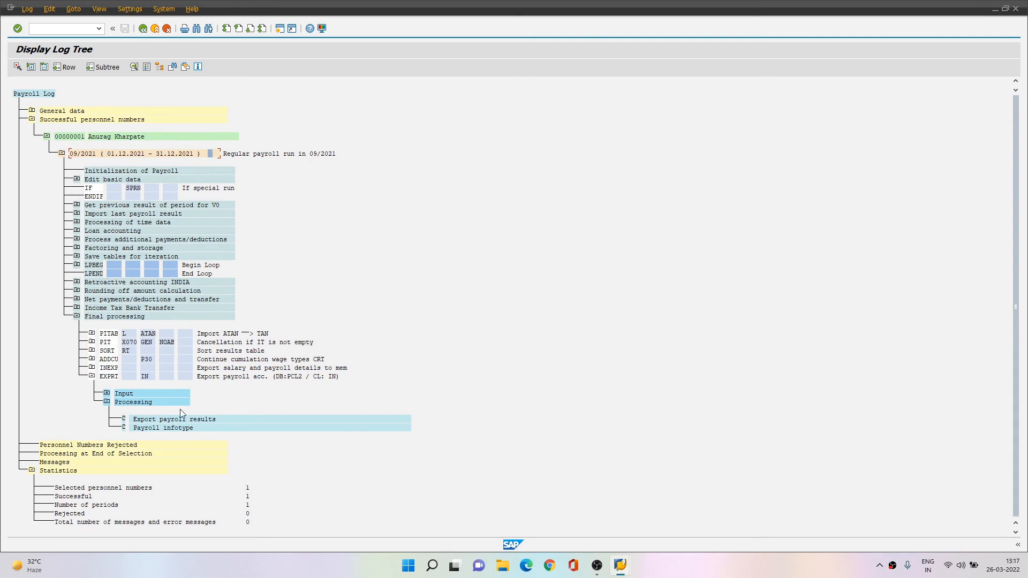
Examine the EXPRT function line with parameter IN and the Payroll infotype entry under its processing
drag(133, 427, 160, 428)
drag(97, 376, 150, 385)
click(149, 384)
click(135, 430)
drag(134, 429, 209, 438)
click(213, 440)
drag(100, 379, 127, 384)
click(142, 379)
click(163, 380)
click(180, 379)
click(131, 378)
click(184, 380)
click(104, 379)
End the payroll log session with /i and go back from the evaluation wage type assignments to the IMG structure
click(55, 29)
text(/i)
key(Return)
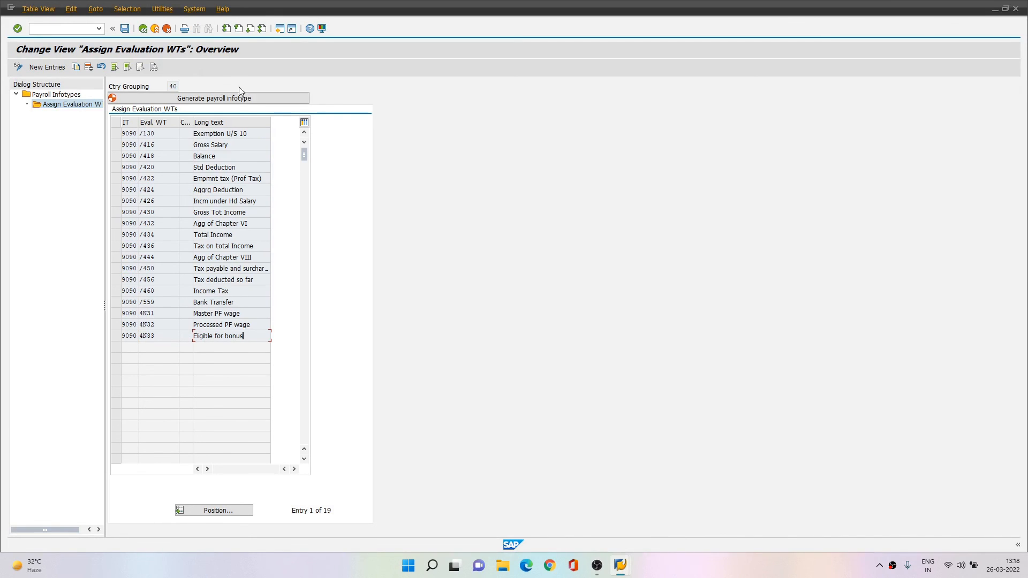
click(143, 28)
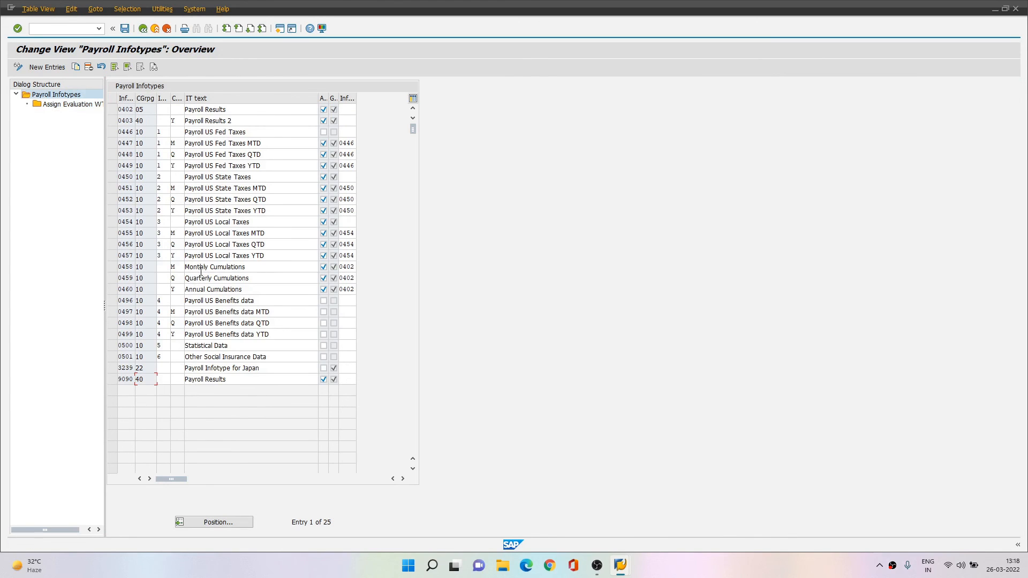
click(143, 29)
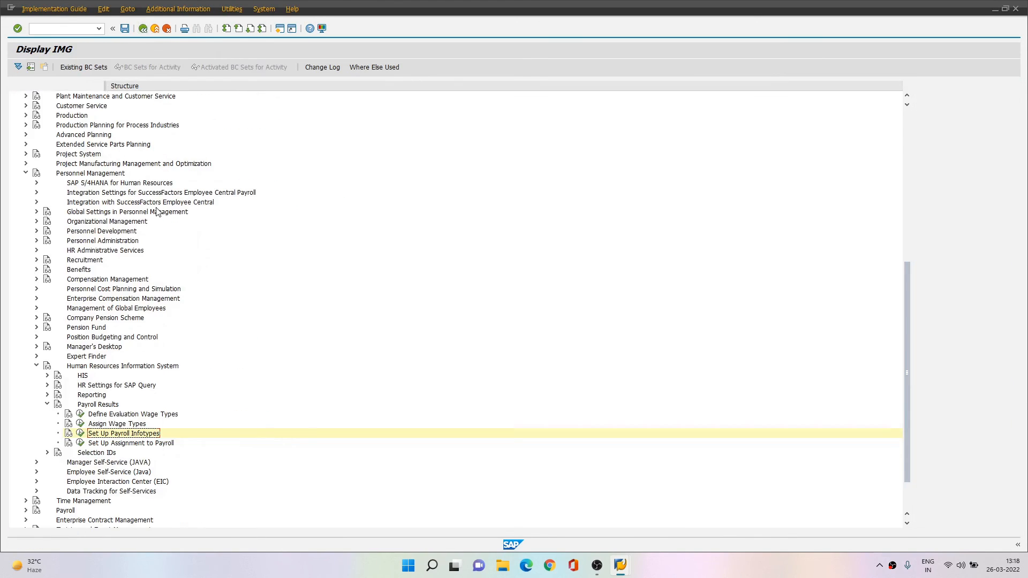
Open the IMG activity Set Up Assignment to Payroll, review the Active flag of infotype 9090, and return to the IMG
click(80, 444)
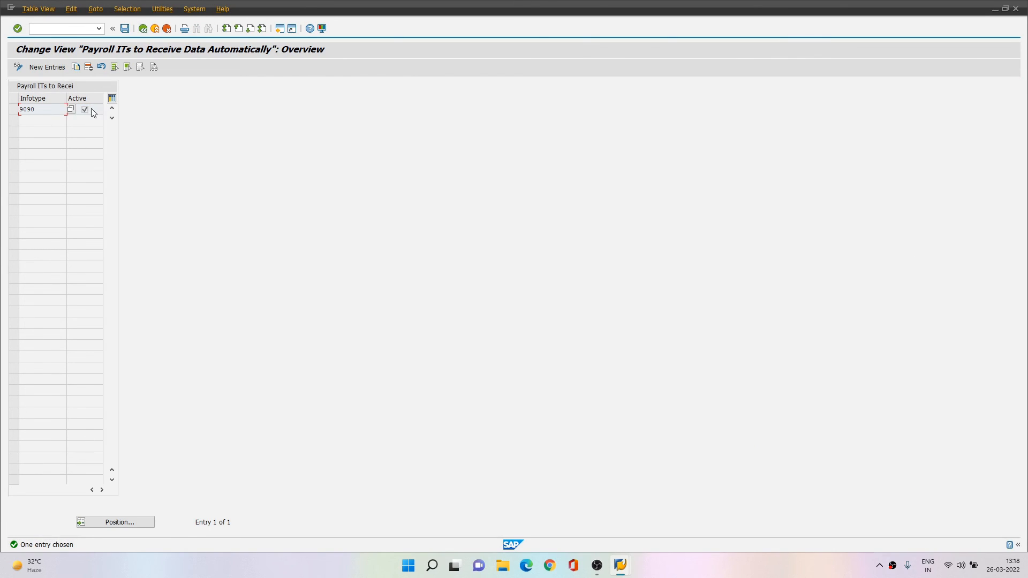
click(14, 110)
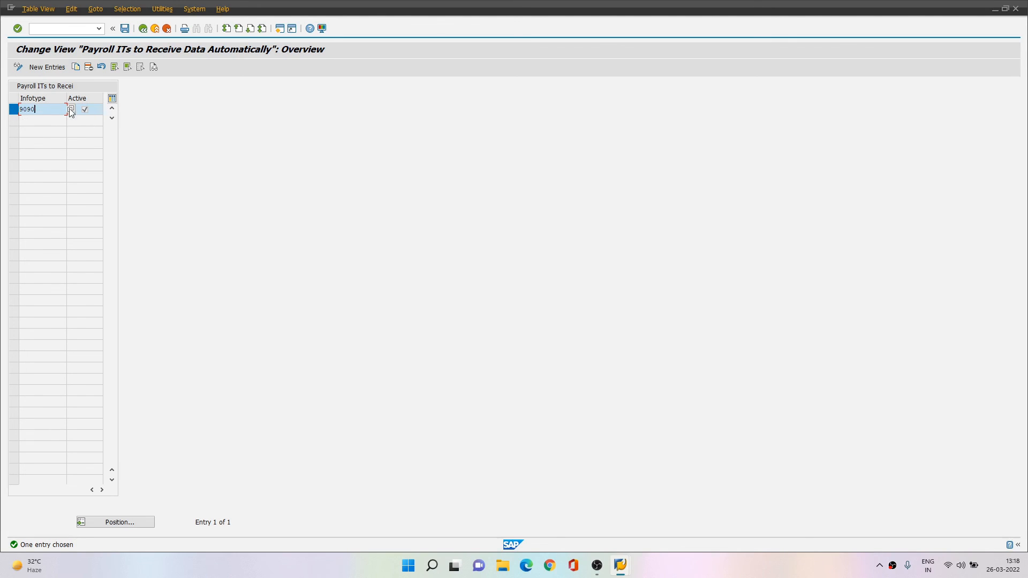
click(86, 110)
click(42, 110)
click(86, 110)
click(142, 29)
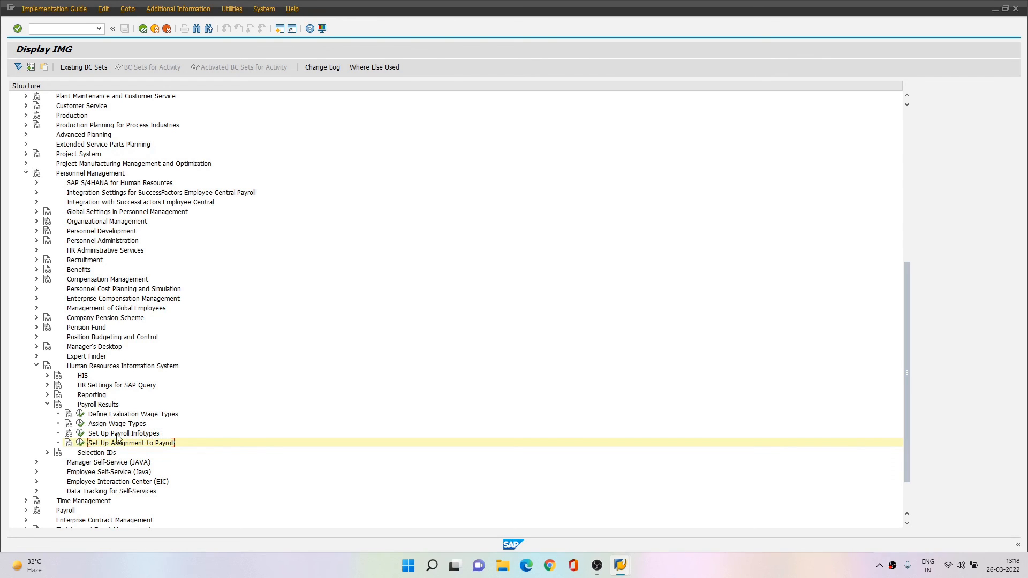
Reopen Set Up Assignment to Payroll and examine the infotype 9090 entry among the infotypes that receive data automatically
click(80, 443)
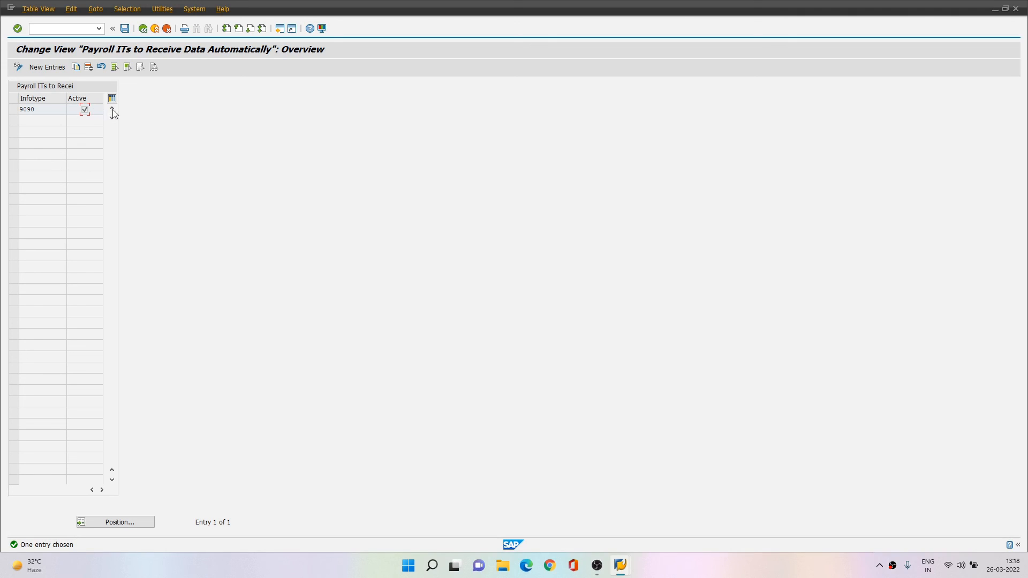
click(49, 110)
click(15, 110)
click(16, 112)
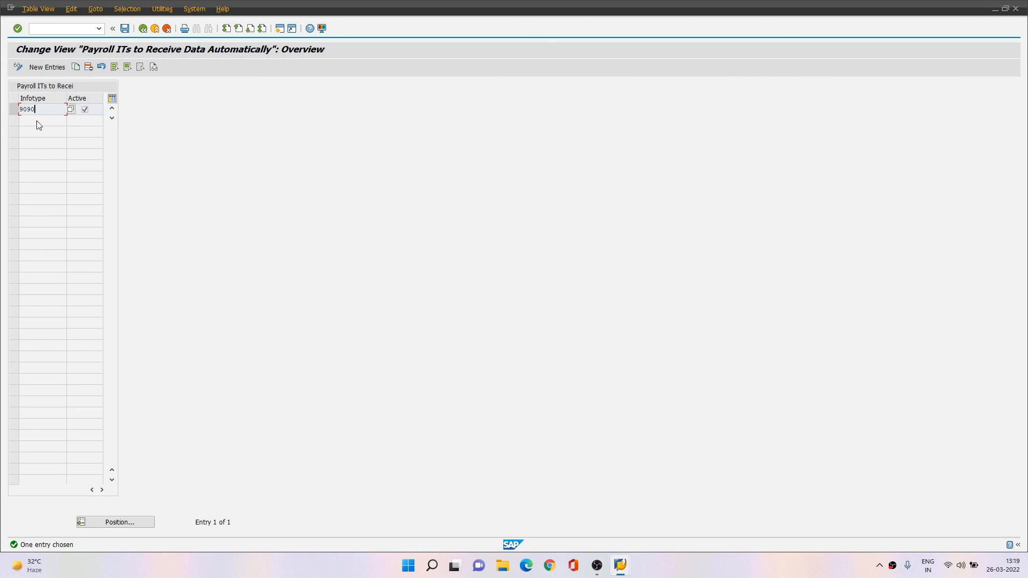
double_click(43, 110)
click(43, 109)
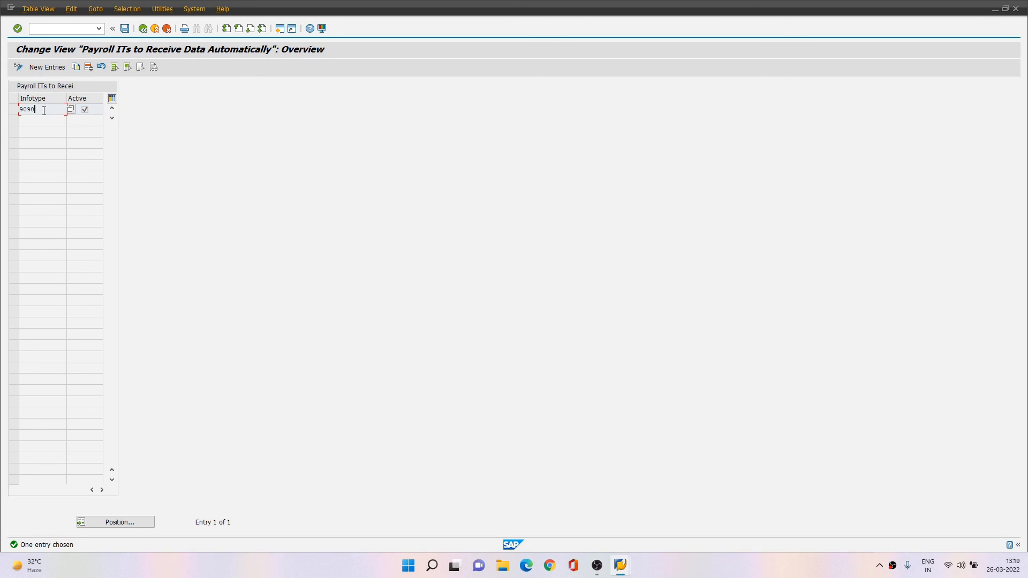